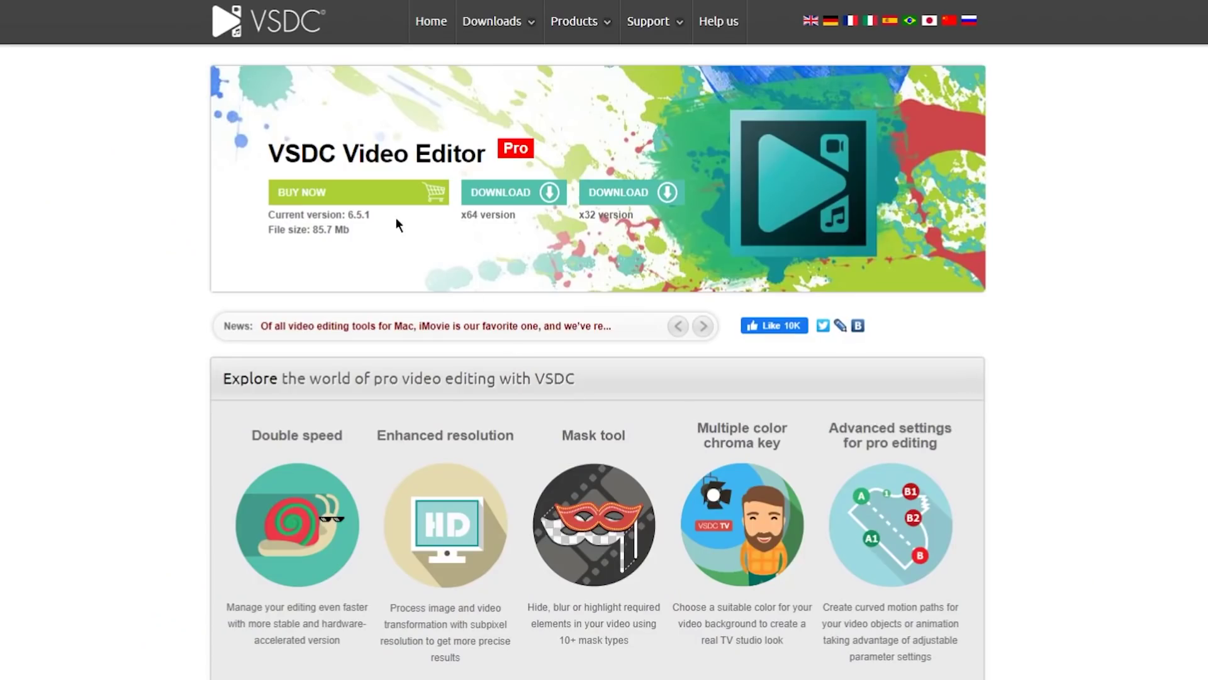
- Go to Products > Video Editor Free on the VSDC site and scroll to its features and screenshots
{"action": "mouse_move", "coordinate": [576, 24]}
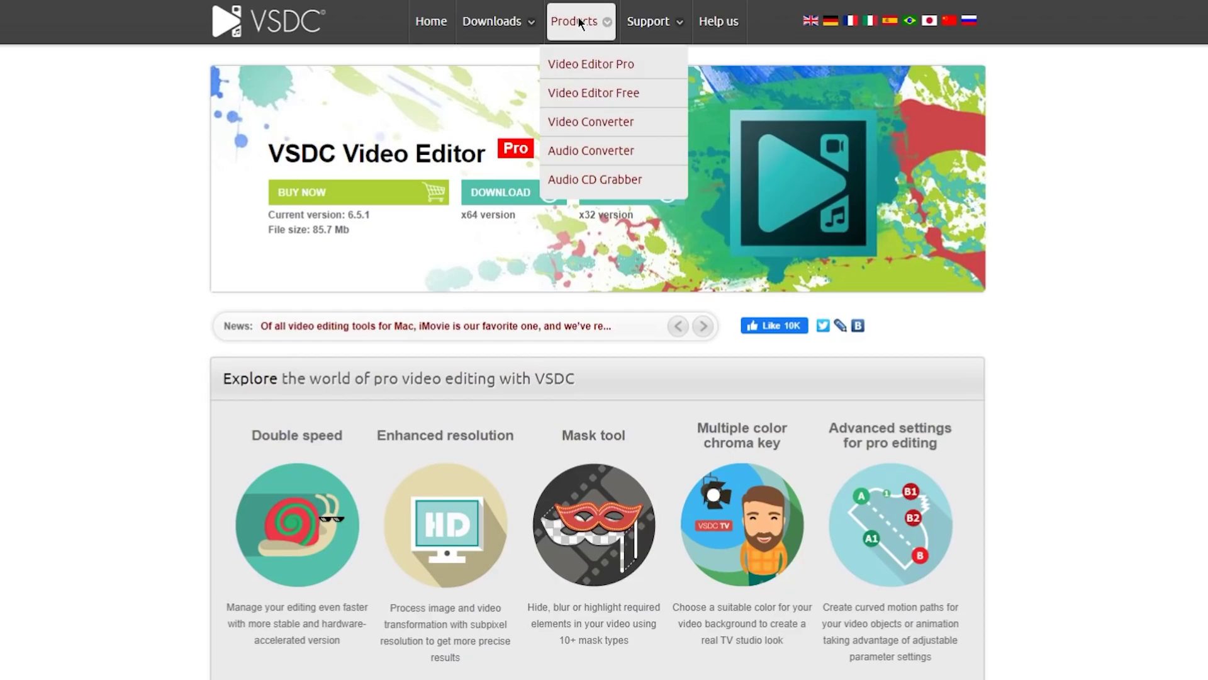
{"action": "left_click", "coordinate": [600, 92]}
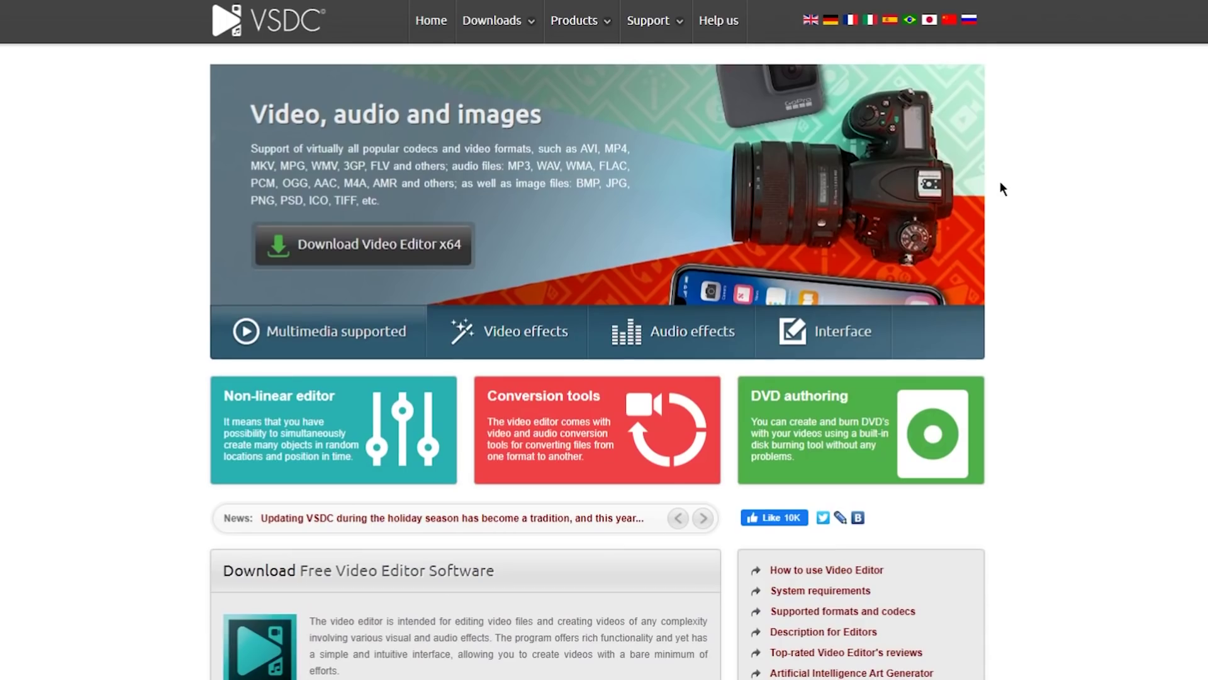
{"action": "scroll", "coordinate": [1001, 183], "scroll_direction": "down", "scroll_amount": 8}
{"action": "scroll", "coordinate": [1001, 183], "scroll_direction": "down", "scroll_amount": 12}
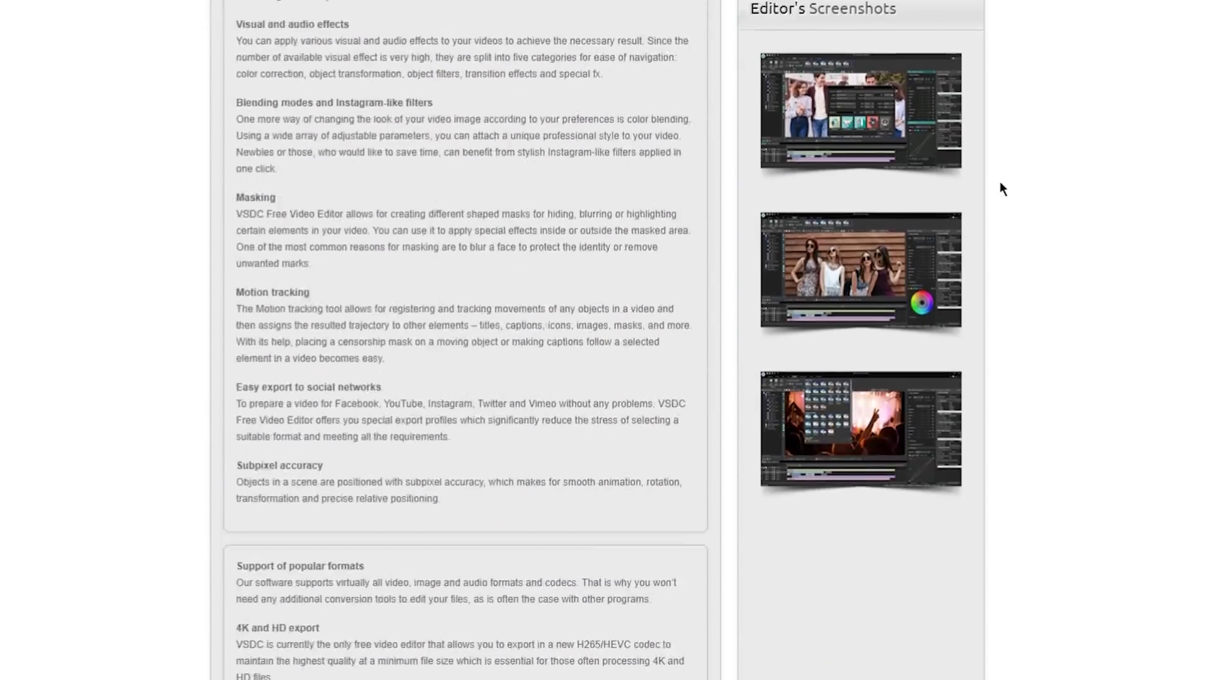
{"action": "scroll", "coordinate": [1001, 183], "scroll_direction": "down", "scroll_amount": 2}
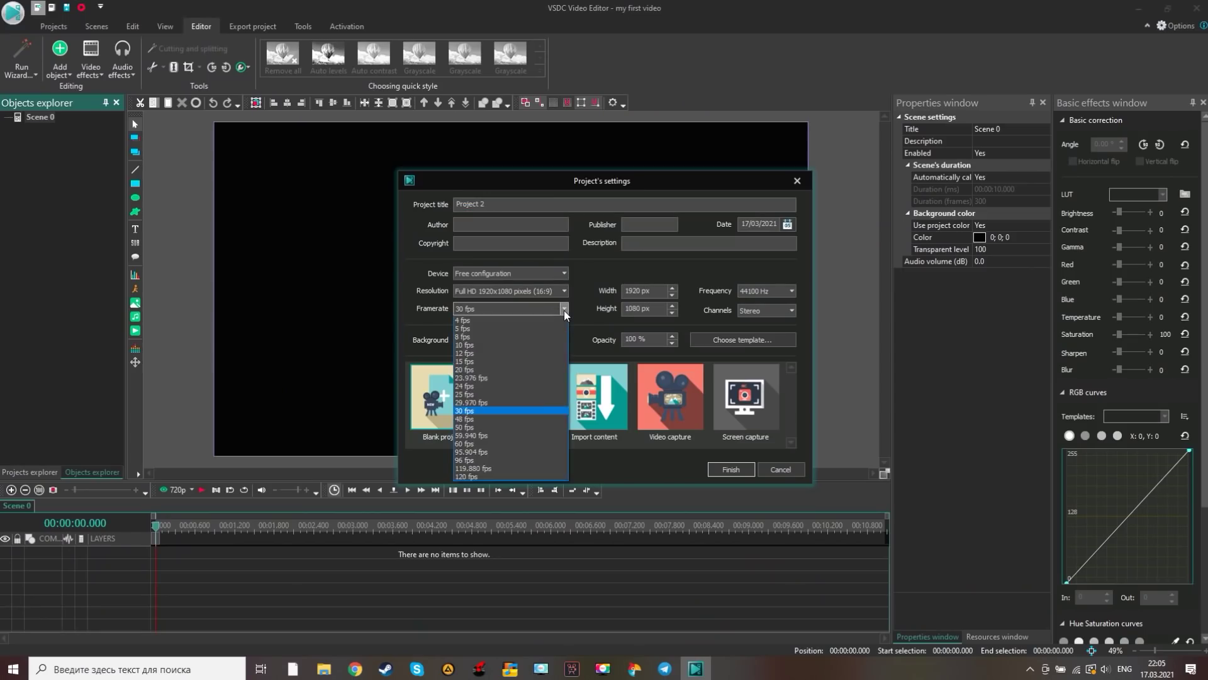
- Review the frame rate choices, keeping 30 fps, and cancel the new project's settings unchanged
{"action": "left_click", "coordinate": [564, 311]}
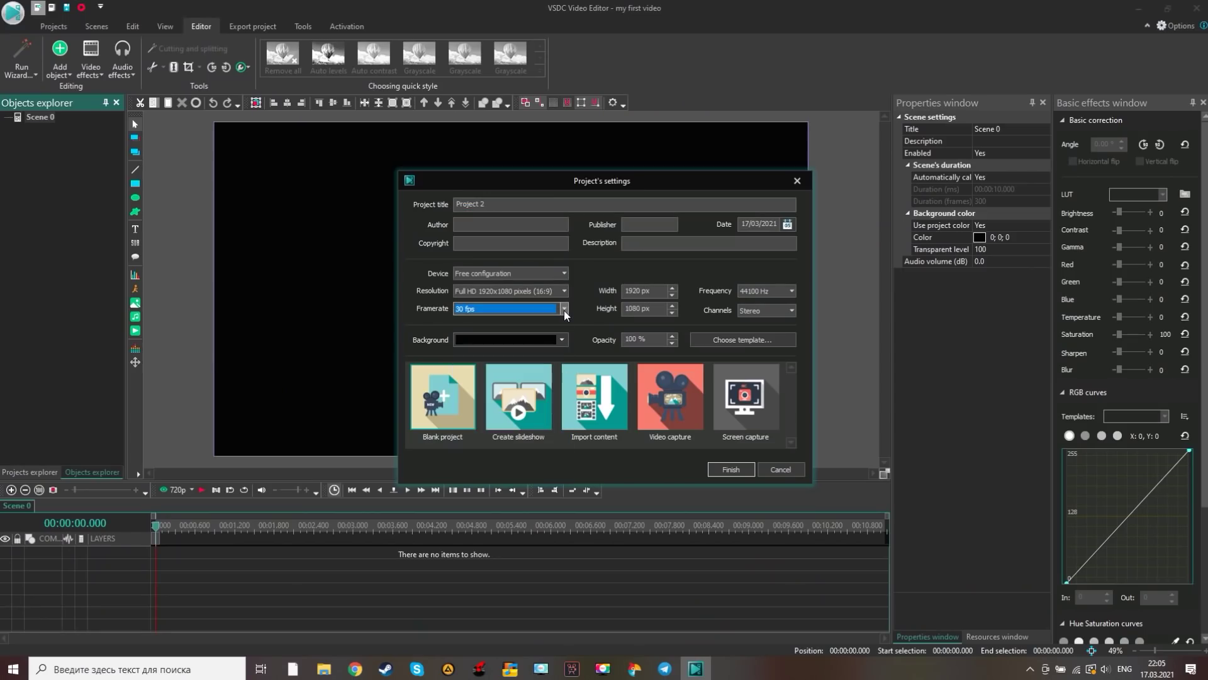
{"action": "left_click", "coordinate": [796, 469]}
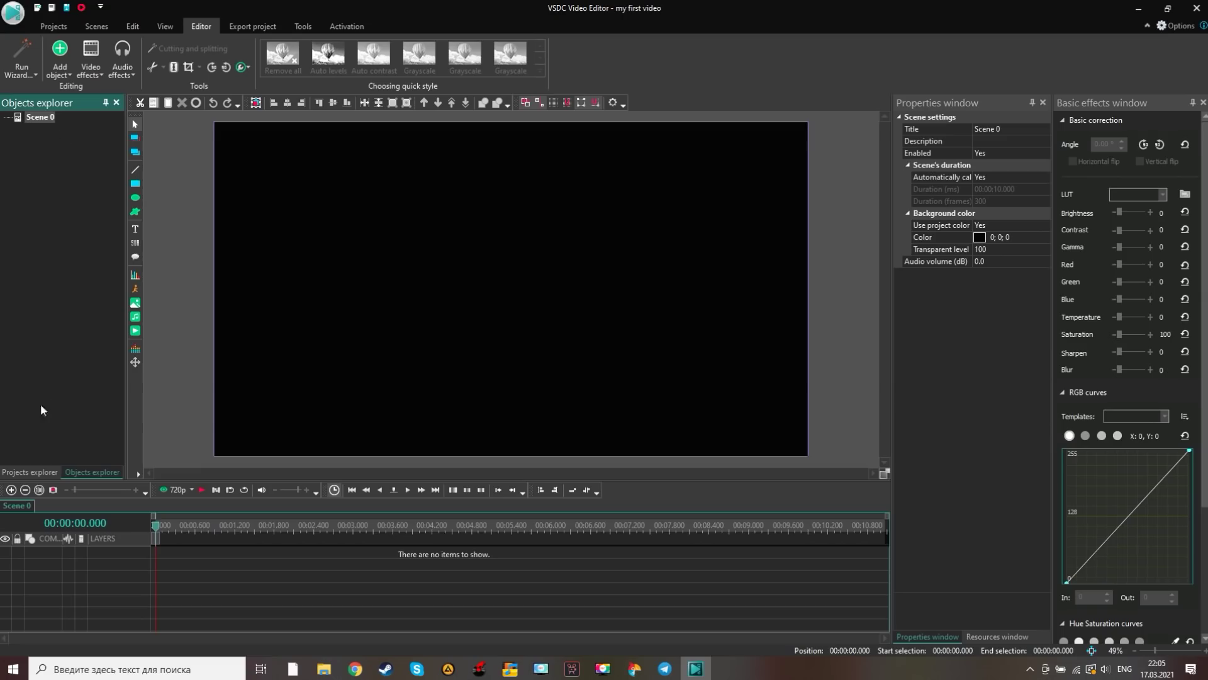
- Show the project tree, preview the salad and skier clips, and open the slow-motion plane clip
{"action": "left_click", "coordinate": [35, 470]}
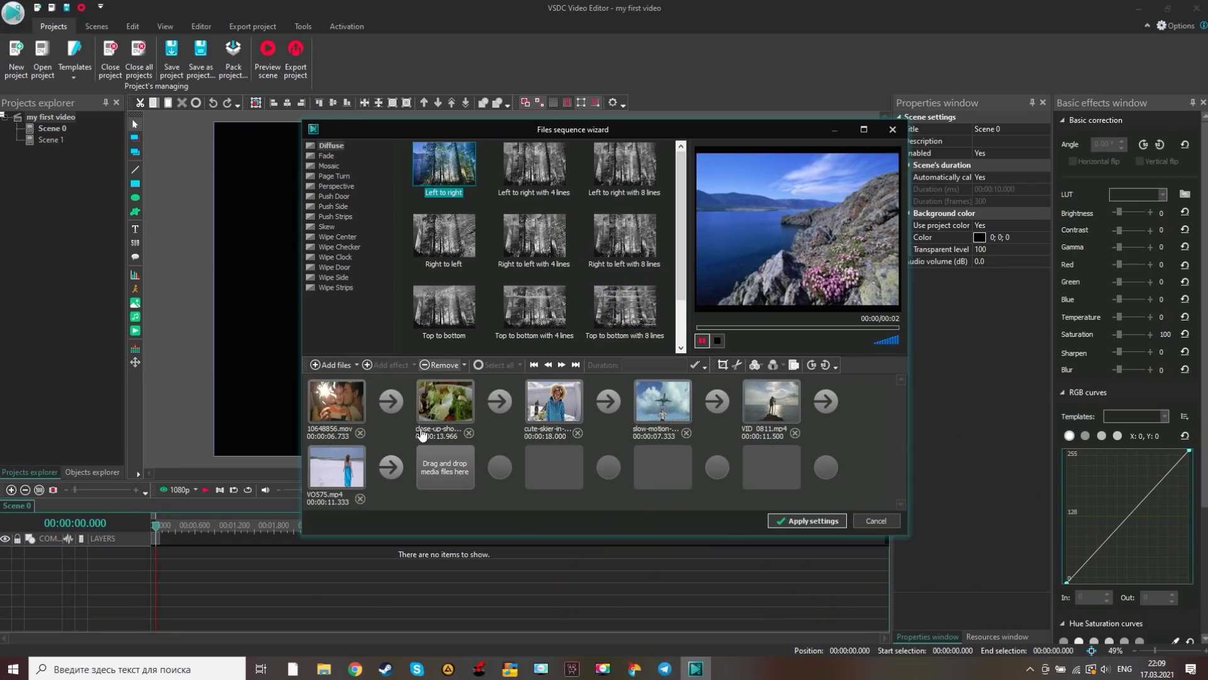
{"action": "left_click", "coordinate": [433, 414]}
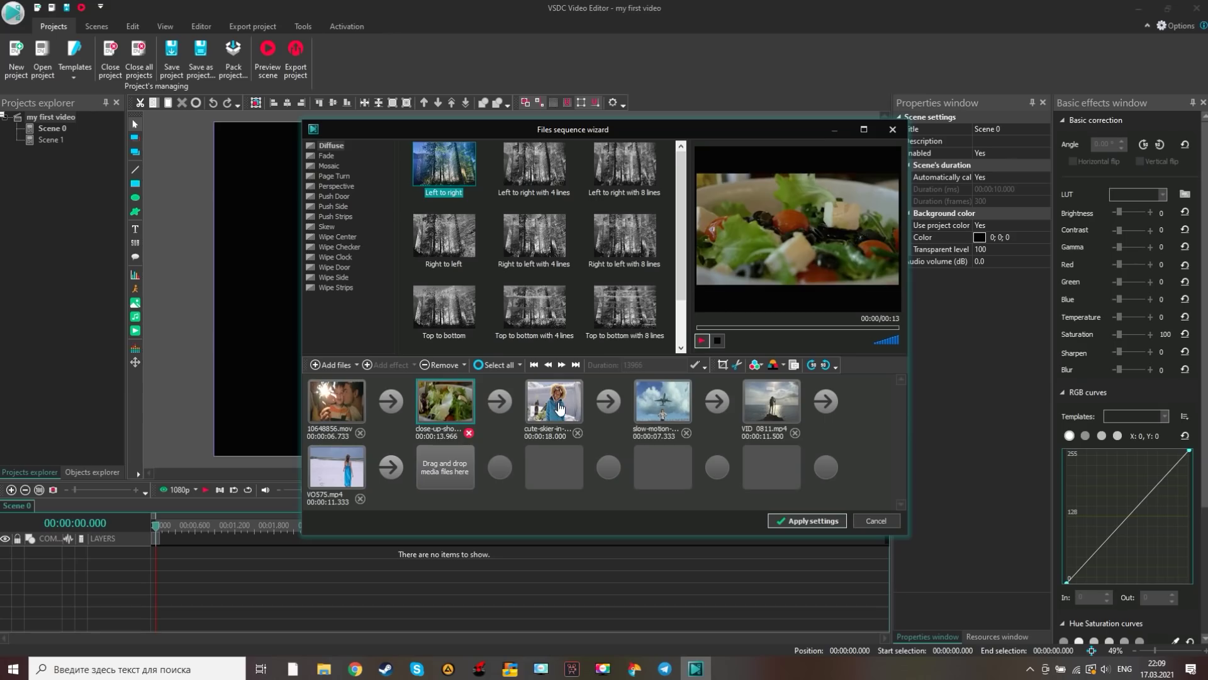
{"action": "left_click", "coordinate": [560, 408]}
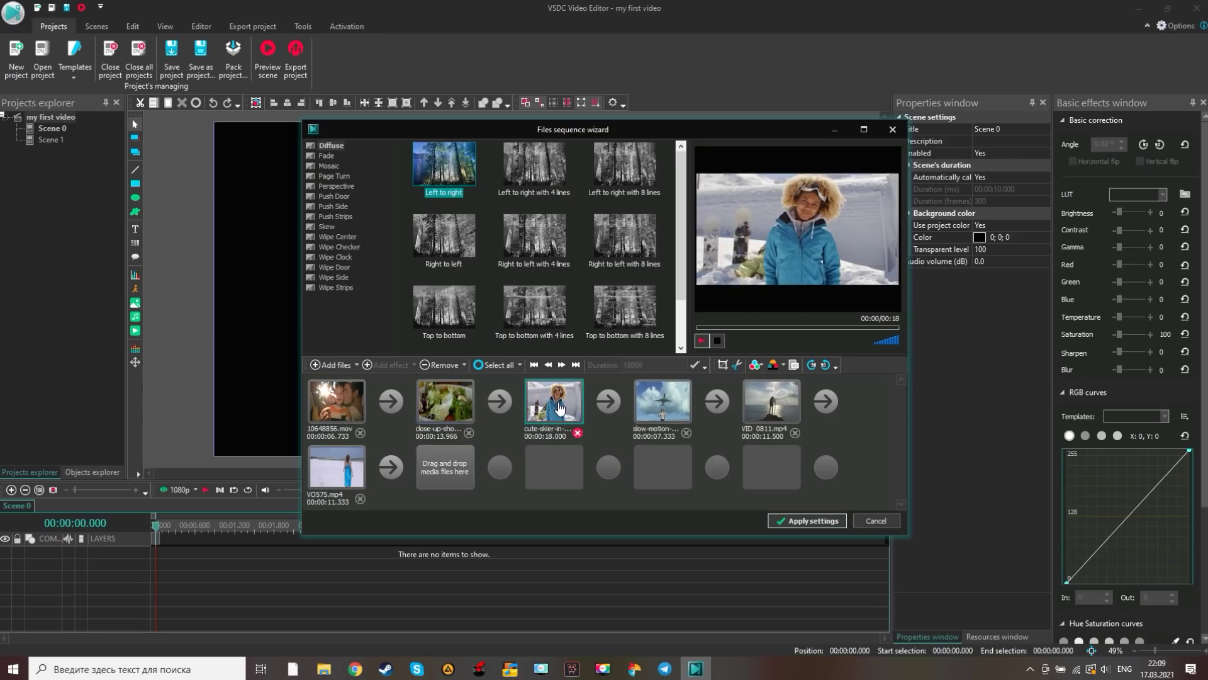
{"action": "double_click", "coordinate": [643, 403]}
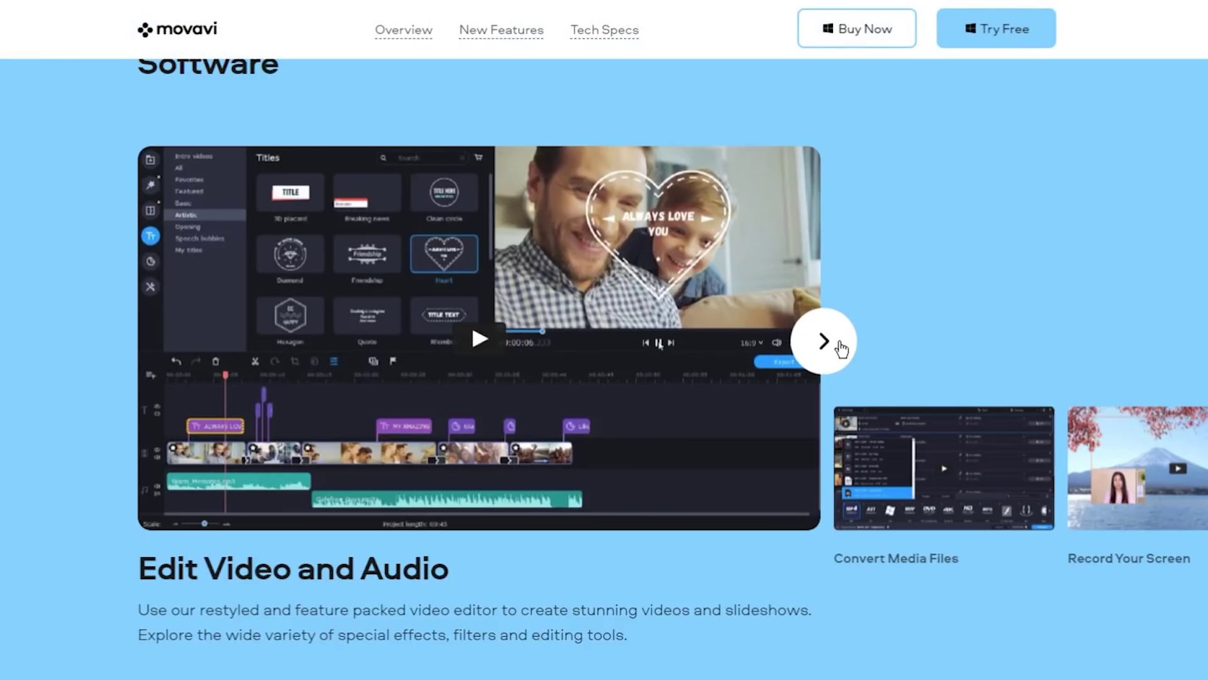
- Step the Video Suite carousel through Convert Media, Record Screen, Mobile Companion and Other Features, then scroll down
{"action": "left_click", "coordinate": [838, 341]}
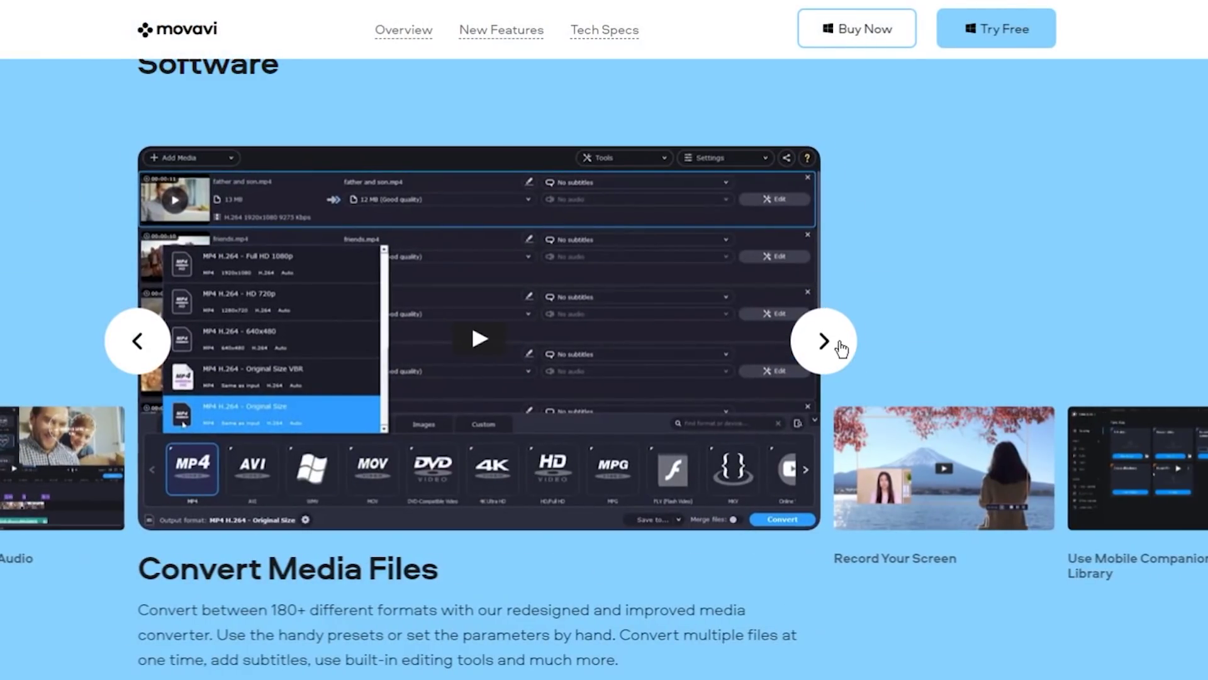
{"action": "left_click", "coordinate": [842, 348]}
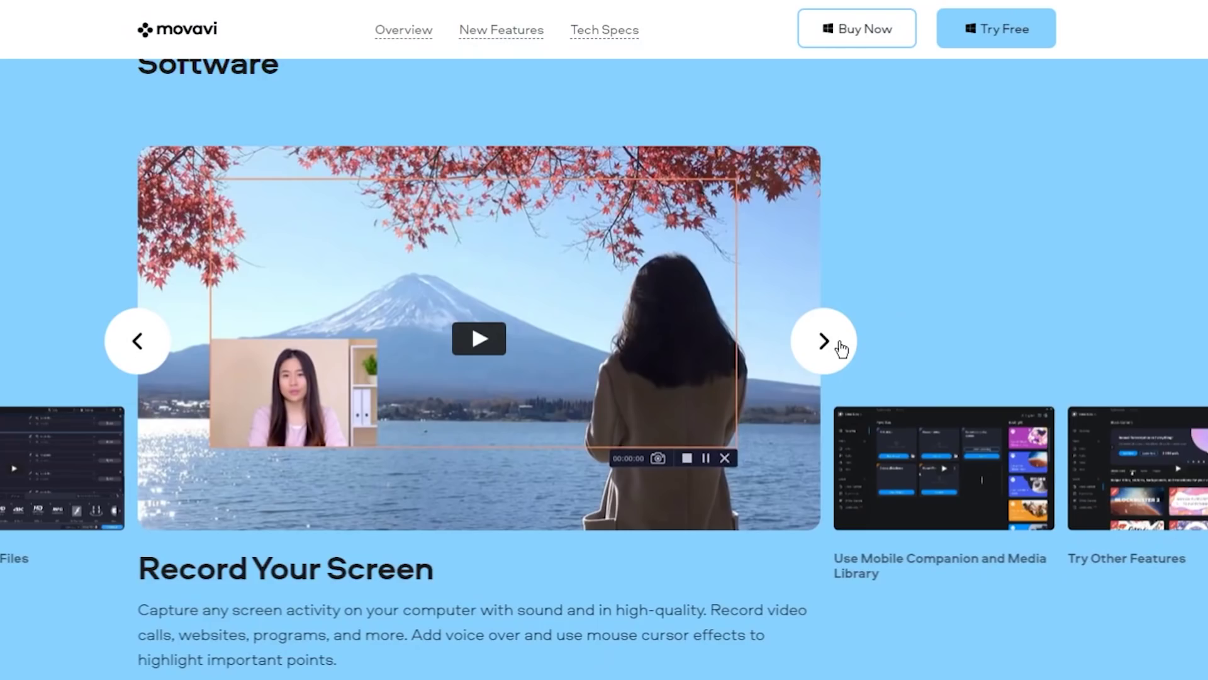
{"action": "left_click", "coordinate": [841, 348]}
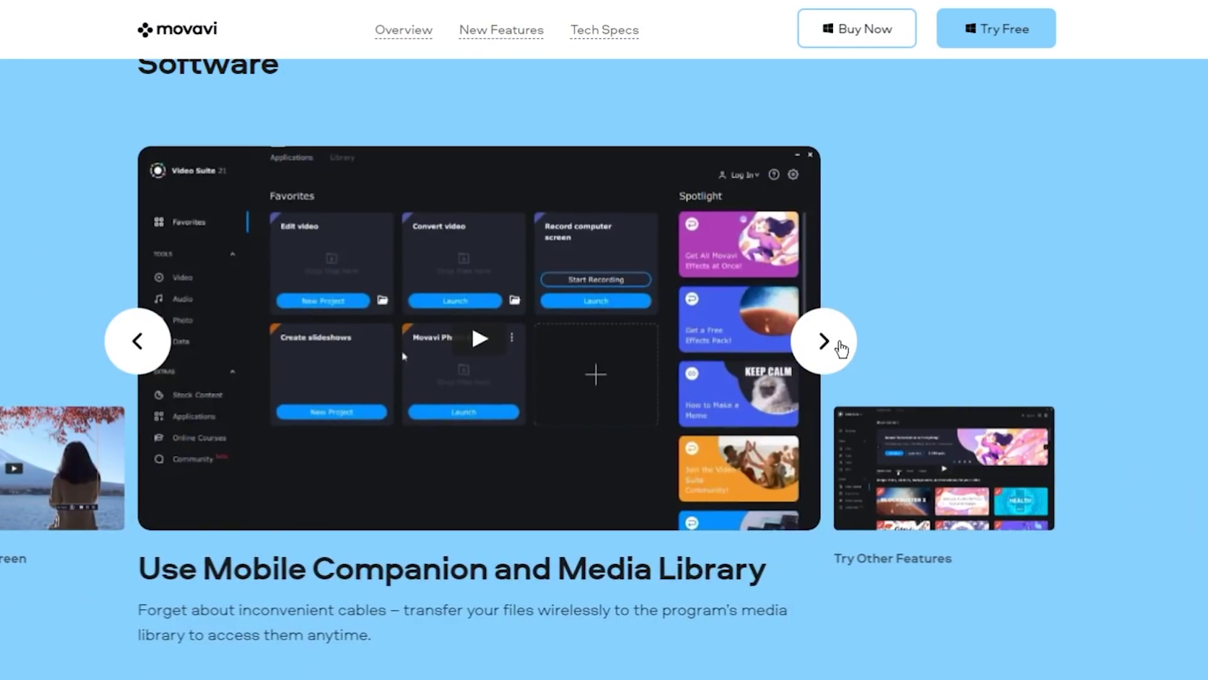
{"action": "left_click", "coordinate": [842, 348]}
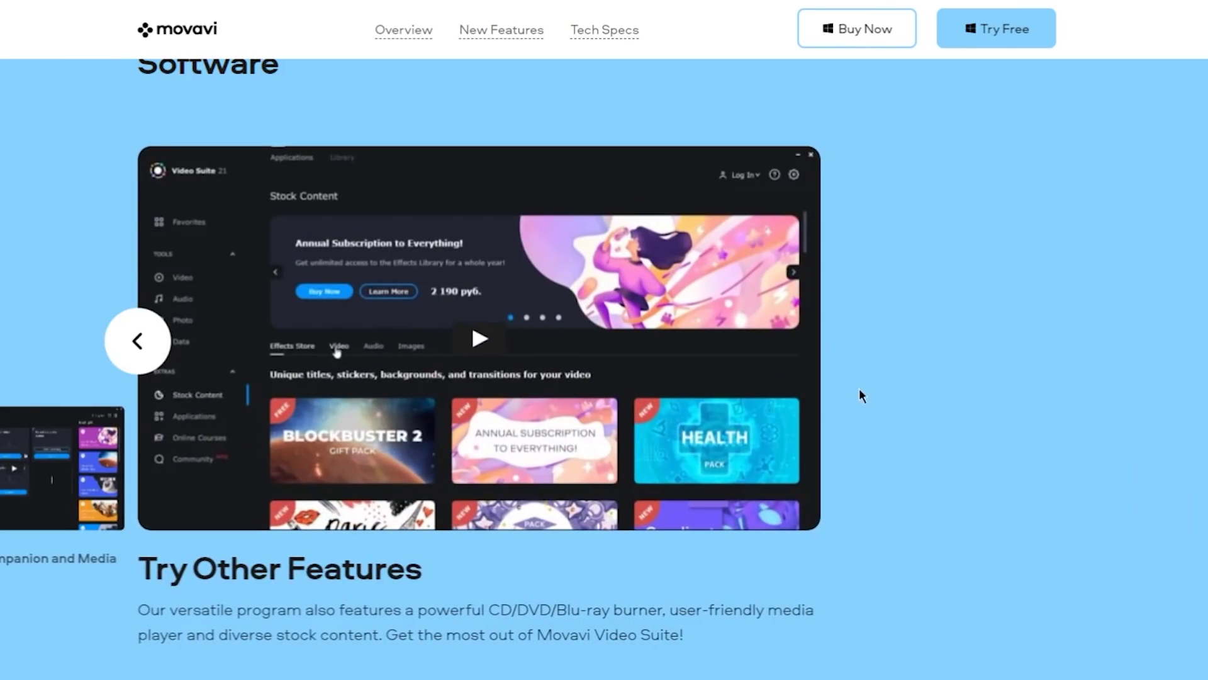
{"action": "scroll", "coordinate": [989, 430], "scroll_direction": "down", "scroll_amount": 10}
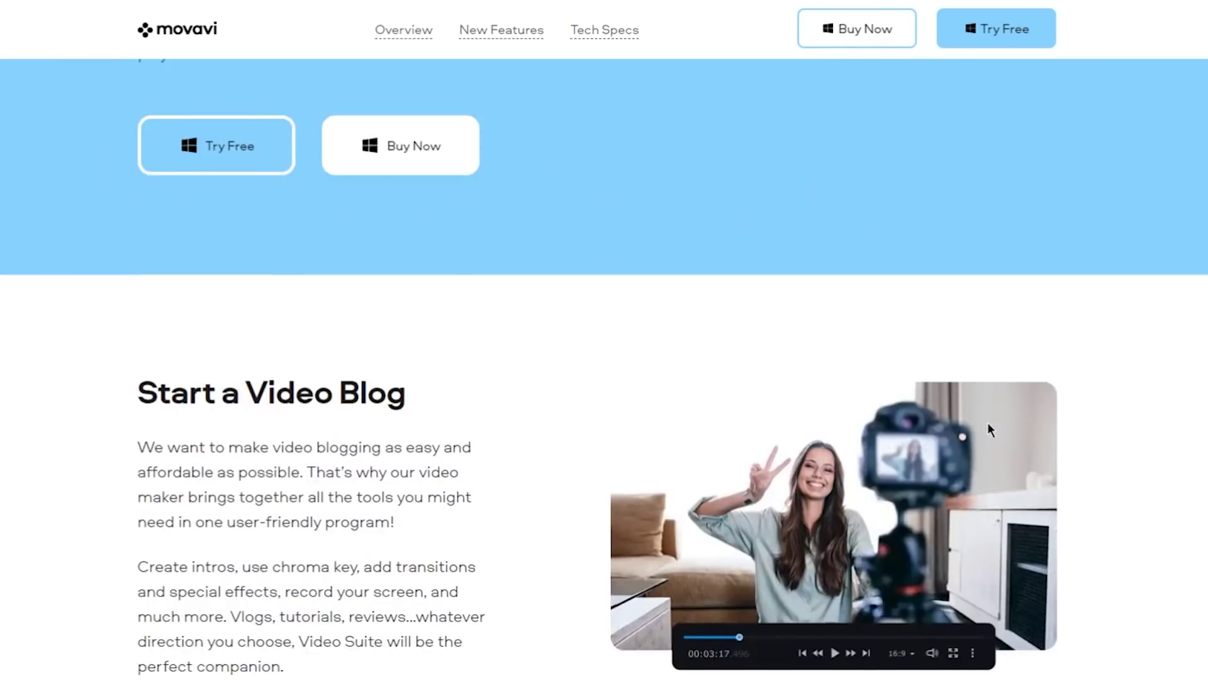
{"action": "scroll", "coordinate": [988, 429], "scroll_direction": "down", "scroll_amount": 10}
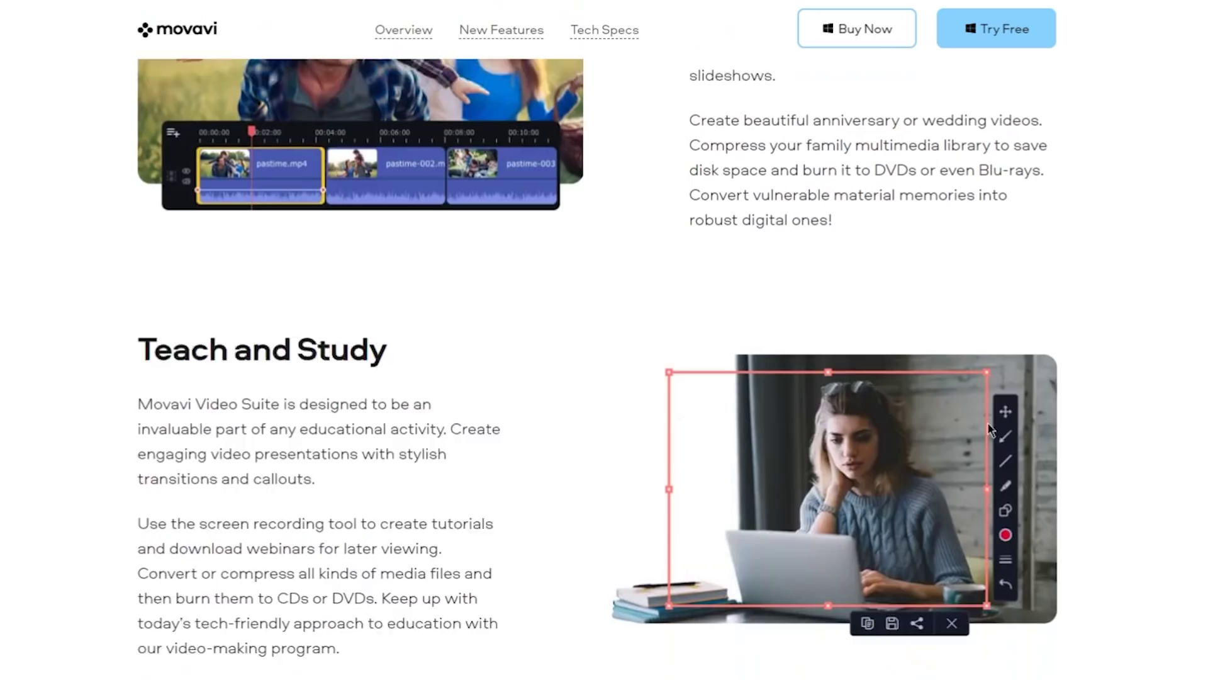
{"action": "scroll", "coordinate": [989, 430], "scroll_direction": "down", "scroll_amount": 10}
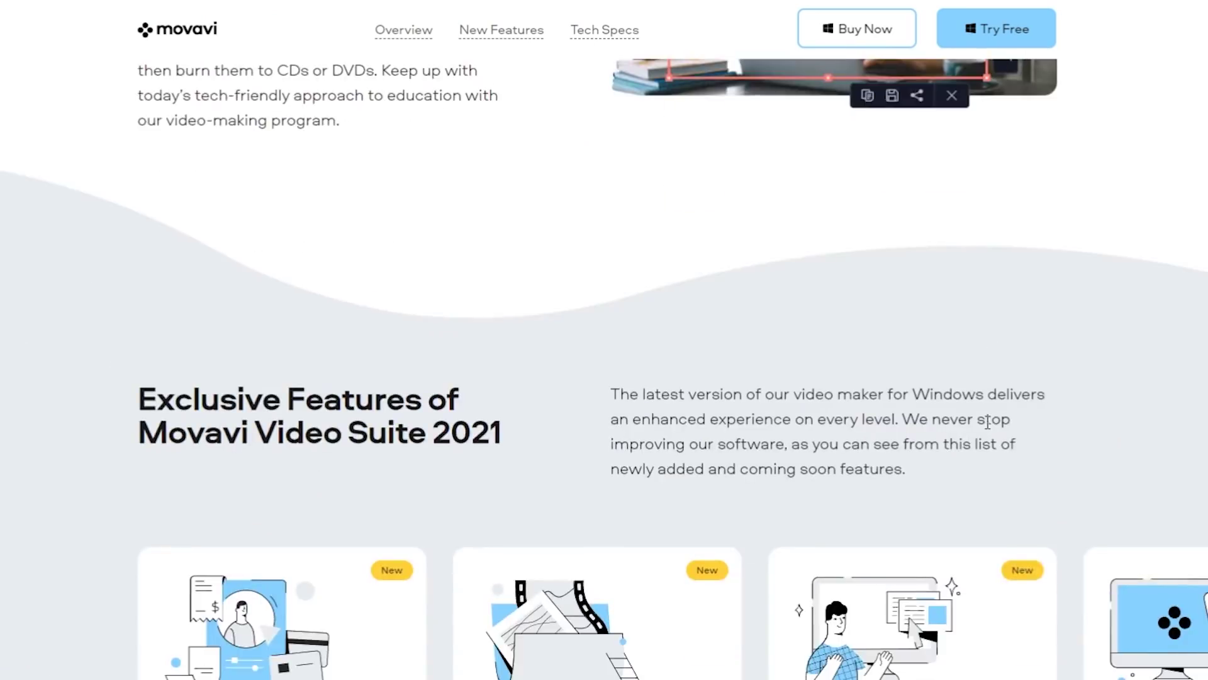
{"action": "scroll", "coordinate": [1007, 452], "scroll_direction": "up", "scroll_amount": 10}
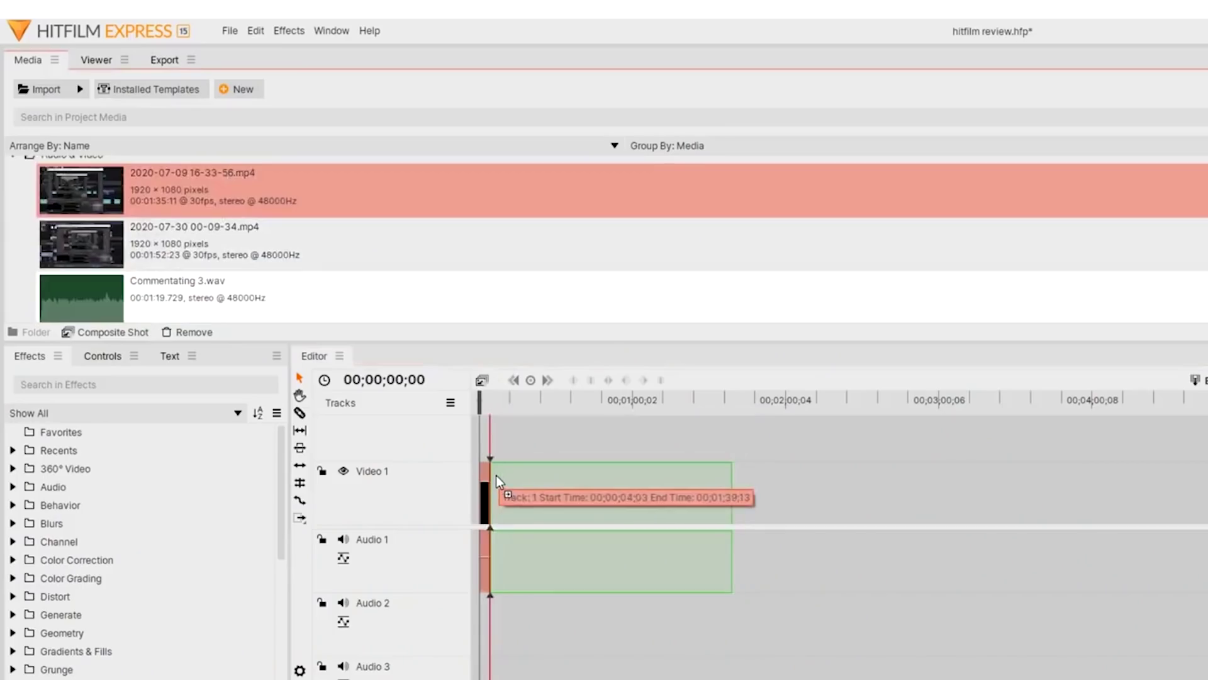
{"action": "left_click_drag", "start_coordinate": [495, 475], "coordinate": [501, 474]}
{"action": "left_click", "coordinate": [173, 228]}
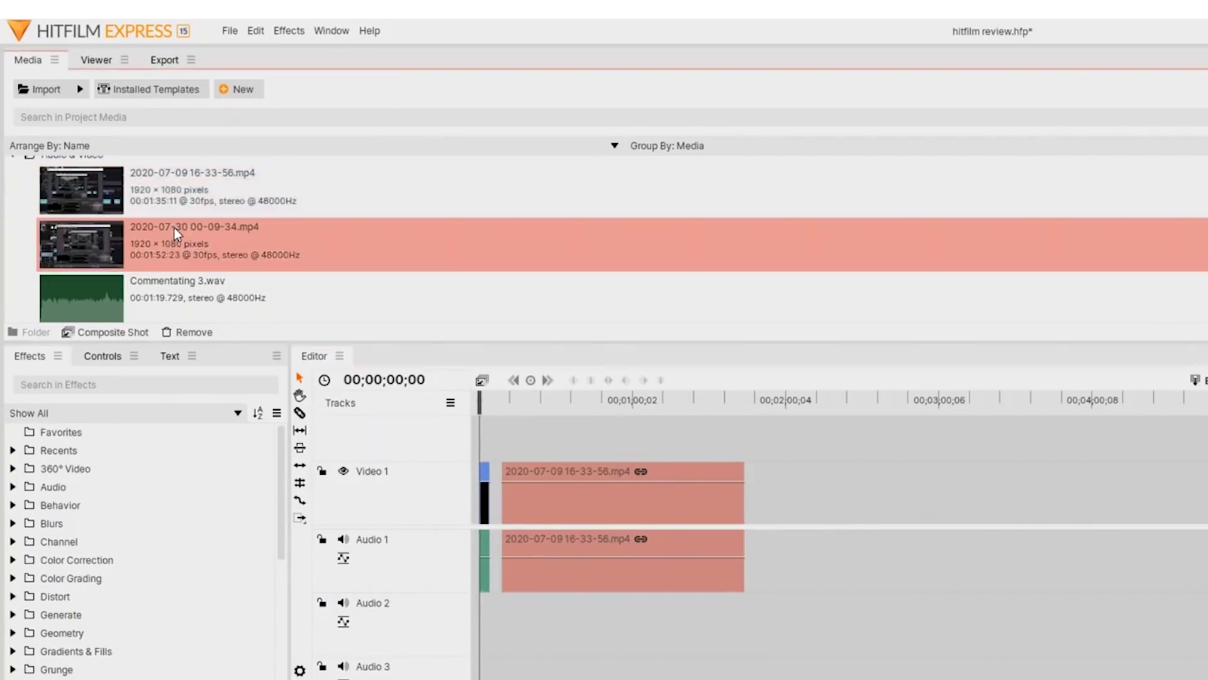
{"action": "left_click_drag", "start_coordinate": [692, 413], "coordinate": [773, 499]}
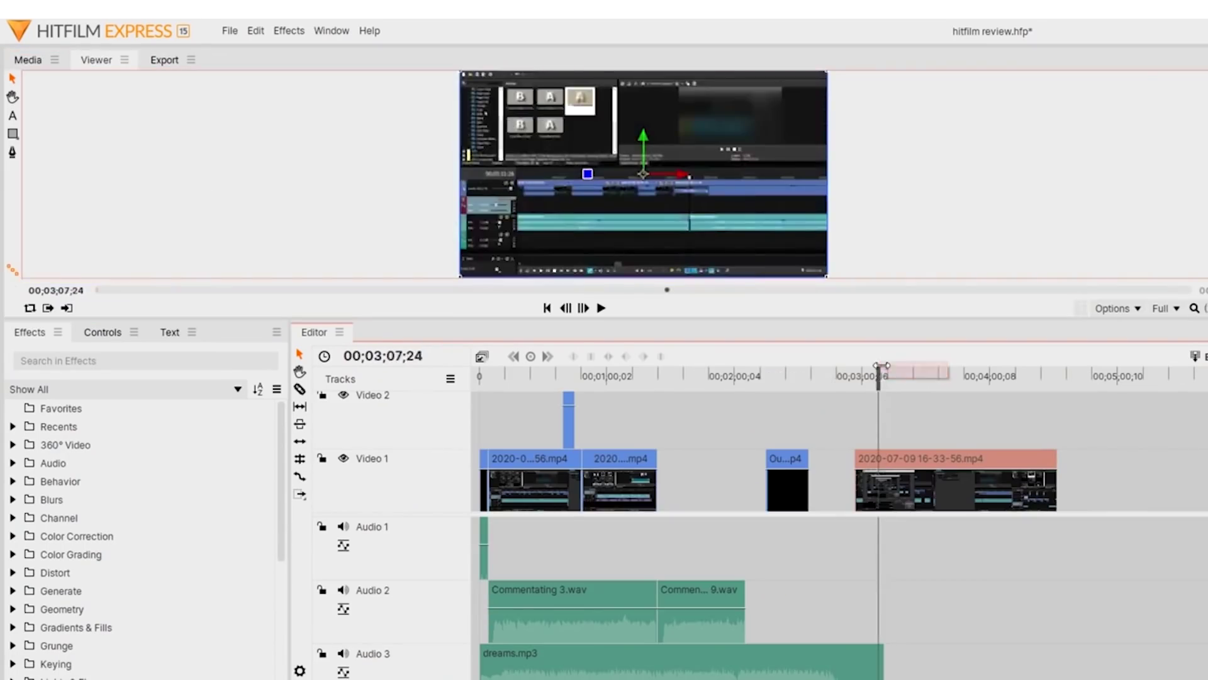
- Trim the red clip's start to the playhead and open its Speed/Duration settings
{"action": "left_click_drag", "start_coordinate": [862, 491], "coordinate": [885, 491]}
{"action": "left_click_drag", "start_coordinate": [1021, 482], "coordinate": [1020, 482]}
{"action": "right_click", "coordinate": [963, 489]}
{"action": "left_click", "coordinate": [1007, 80]}
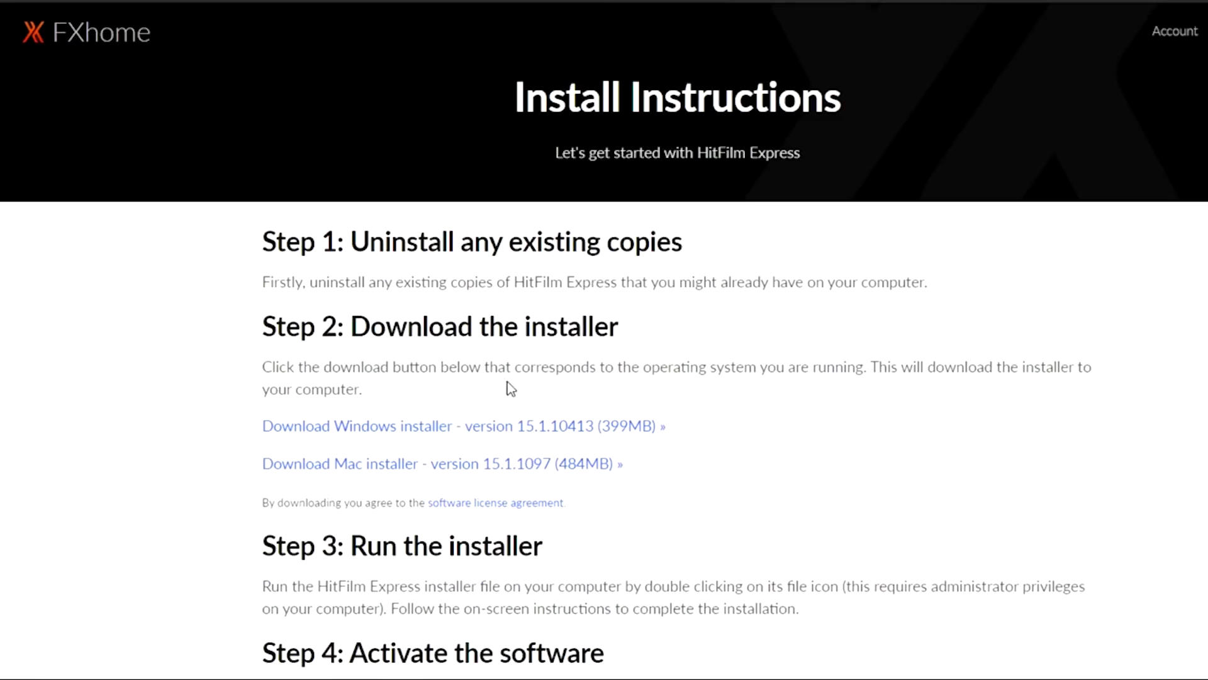
- Scroll down the HitFilm Express Install Instructions page to the installation steps
{"action": "scroll", "coordinate": [605, 340], "scroll_direction": "down", "scroll_amount": 1}
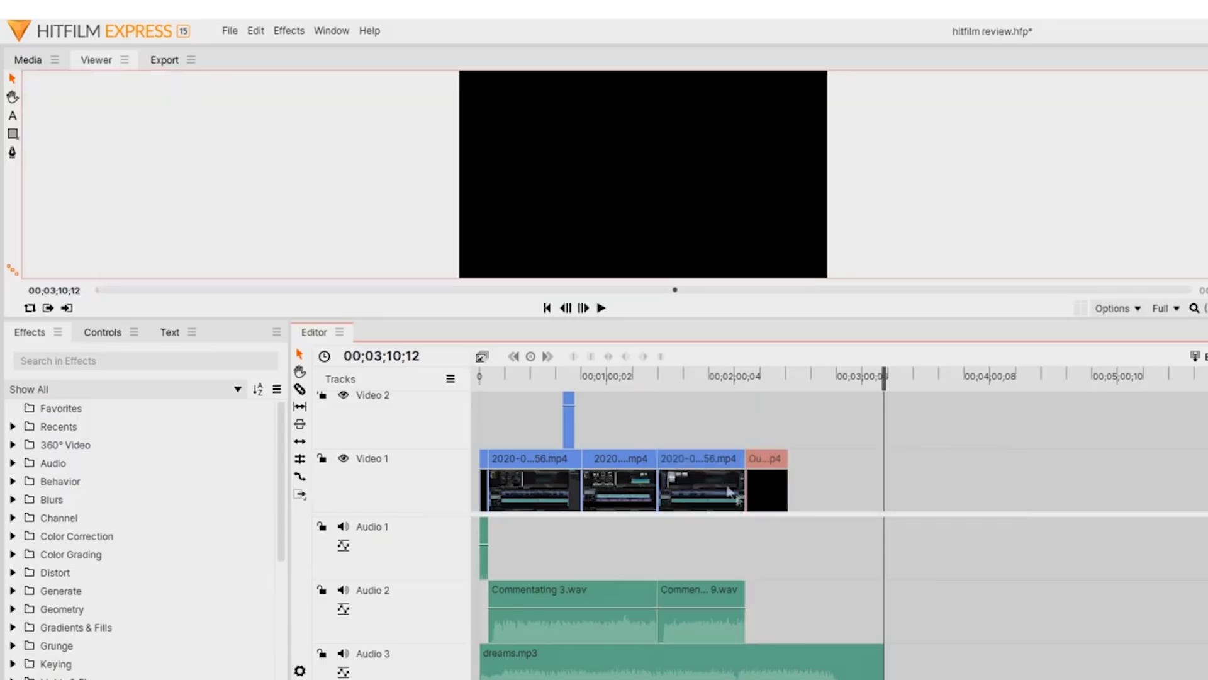
- Add a Fade to Color transition between the third and last clips on Video 1
{"action": "scroll", "coordinate": [95, 561], "scroll_direction": "down", "scroll_amount": 4}
{"action": "scroll", "coordinate": [96, 552], "scroll_direction": "up", "scroll_amount": 4}
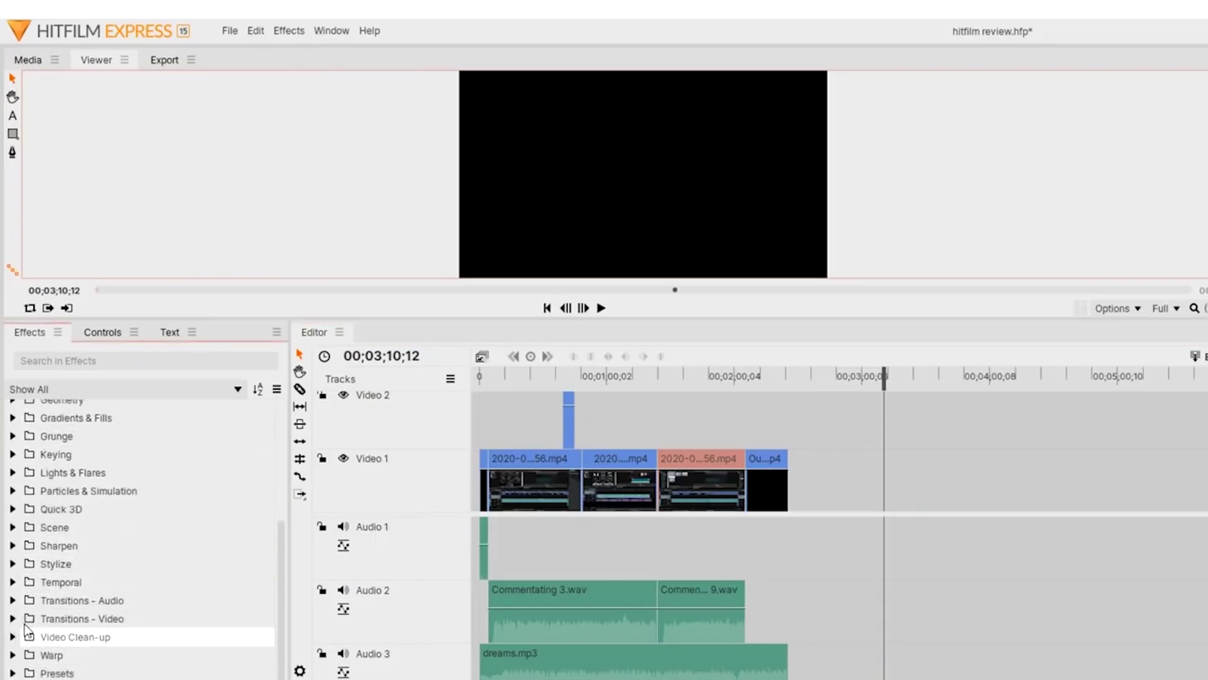
{"action": "left_click", "coordinate": [25, 627]}
{"action": "left_click", "coordinate": [29, 532]}
{"action": "left_click", "coordinate": [126, 615]}
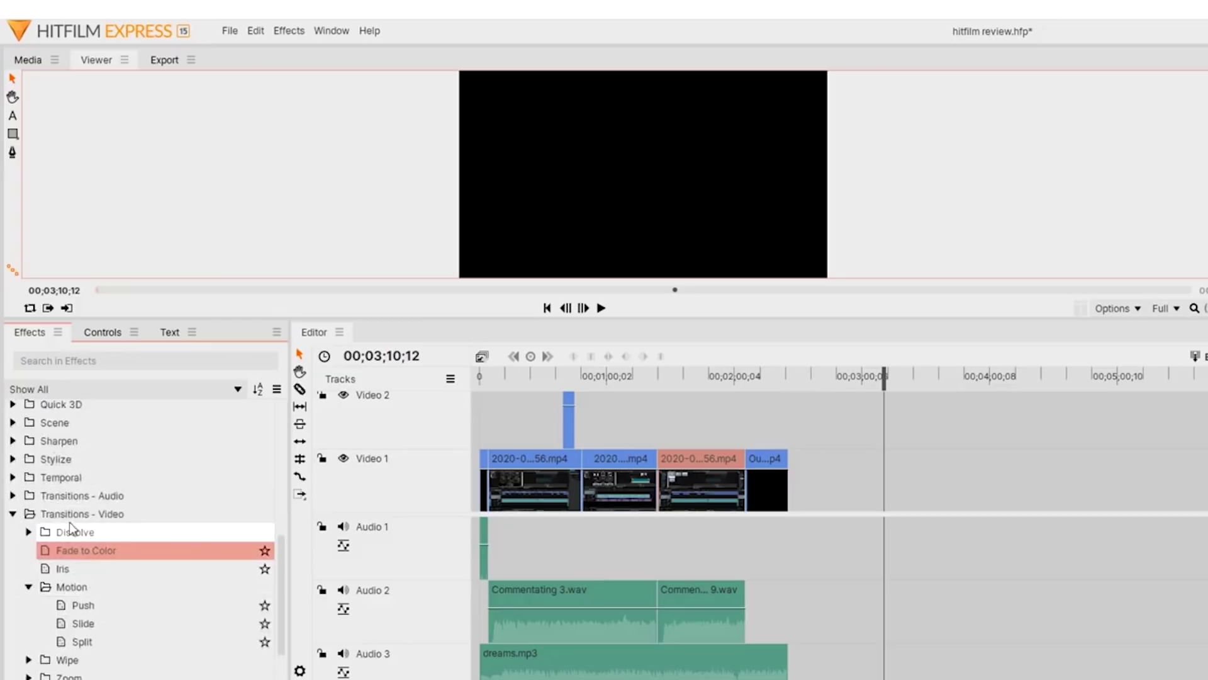
{"action": "scroll", "coordinate": [63, 531], "scroll_direction": "down", "scroll_amount": 2}
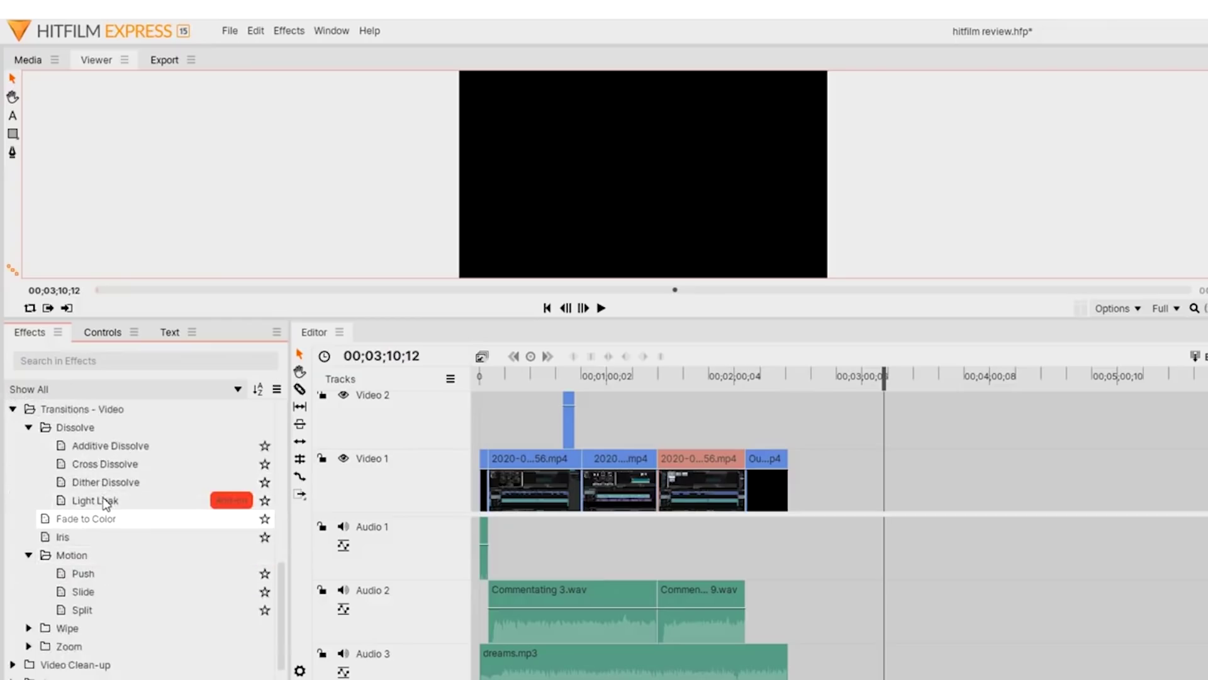
{"action": "left_click", "coordinate": [55, 415]}
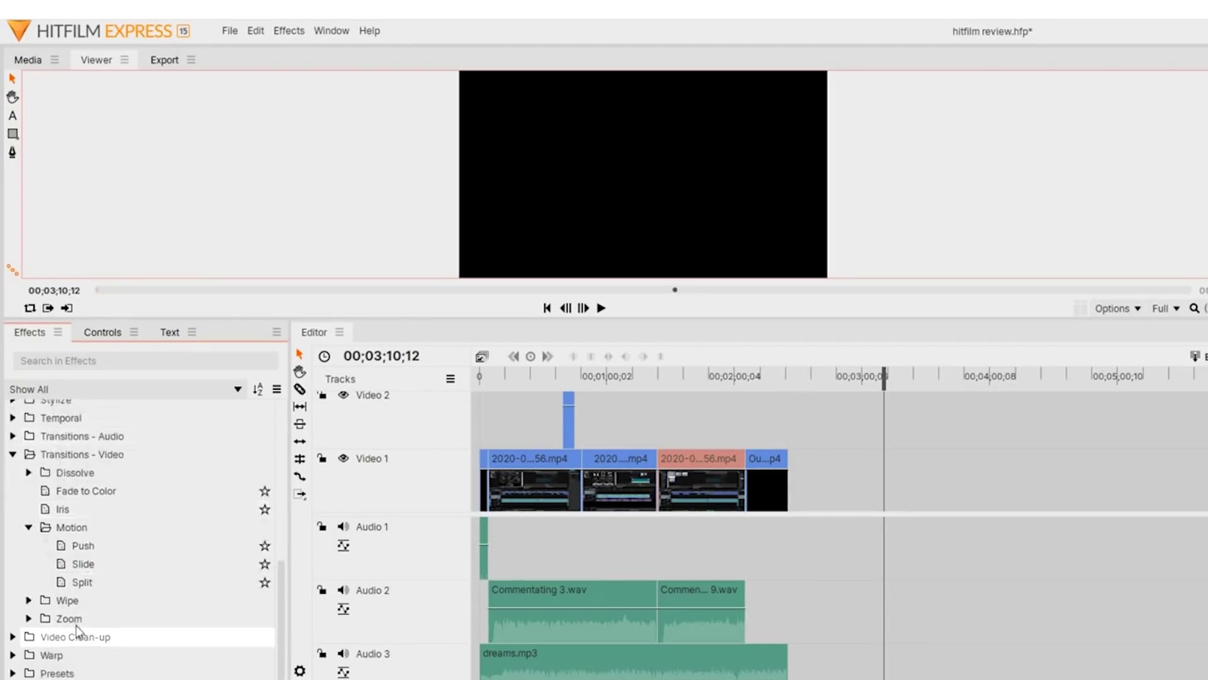
{"action": "left_click", "coordinate": [55, 515]}
{"action": "left_click_drag", "start_coordinate": [88, 546], "coordinate": [746, 486]}
- Check the Thanks for watching end card, set the playhead to 00;01;30;09, and select the second clip
{"action": "left_click", "coordinate": [751, 418]}
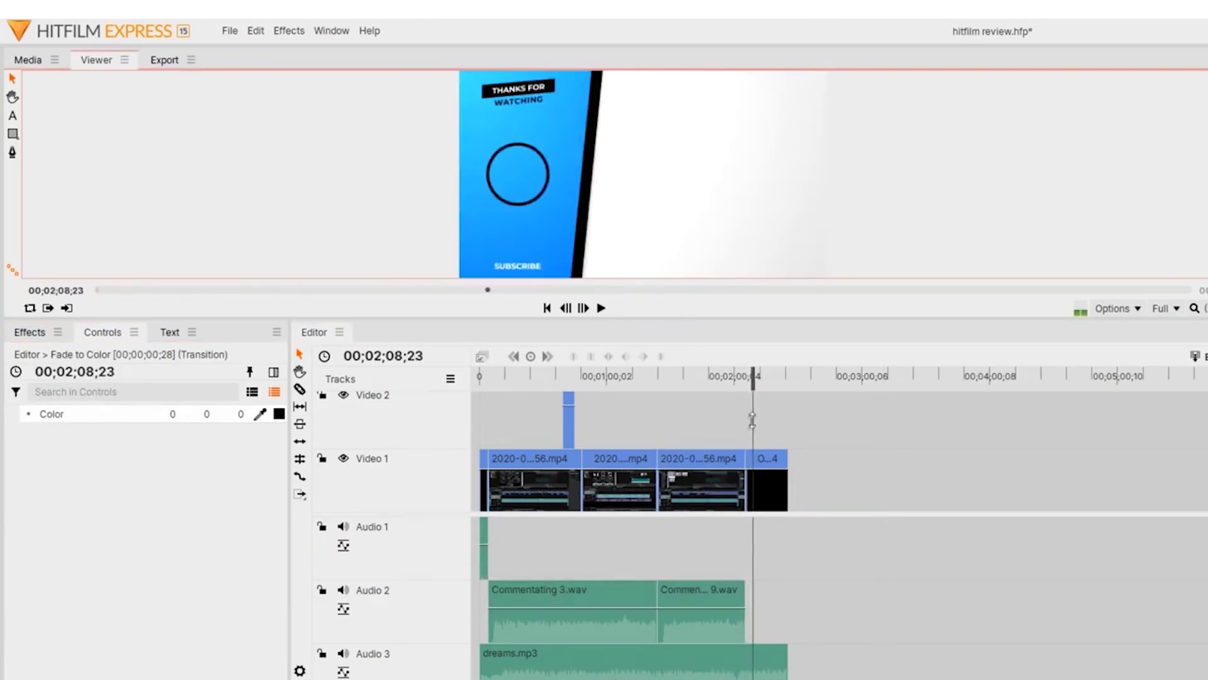
{"action": "left_click_drag", "start_coordinate": [753, 365], "coordinate": [672, 365]}
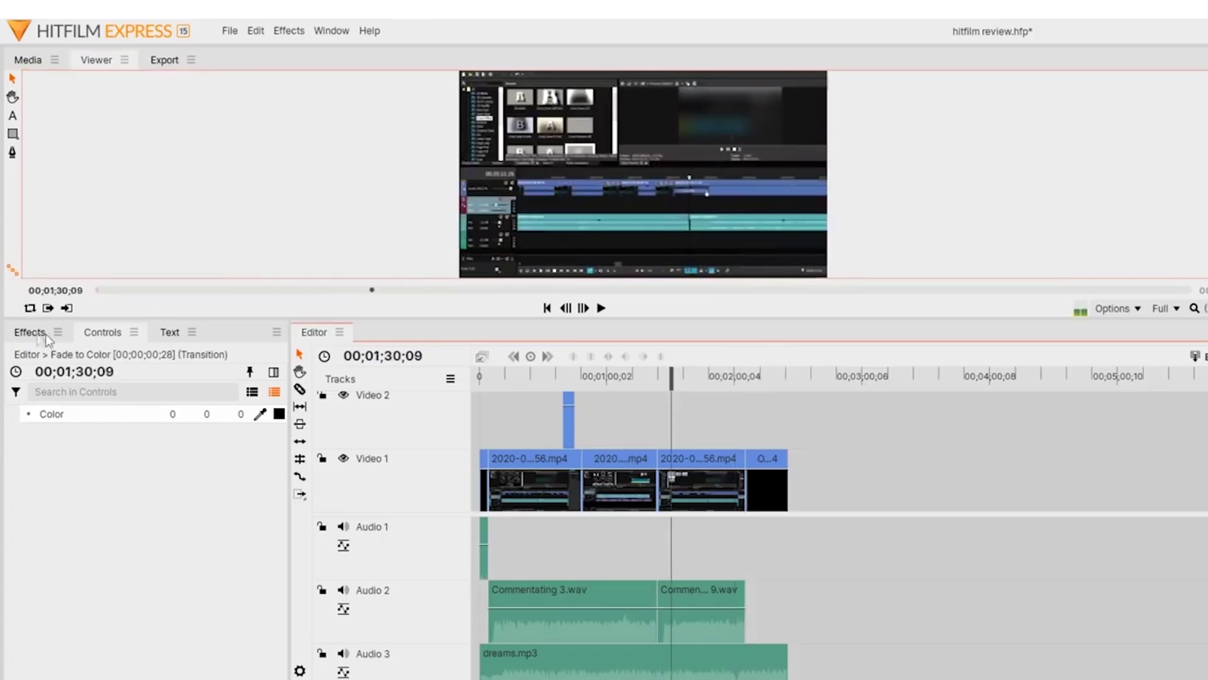
{"action": "left_click", "coordinate": [633, 488]}
{"action": "left_click", "coordinate": [46, 326]}
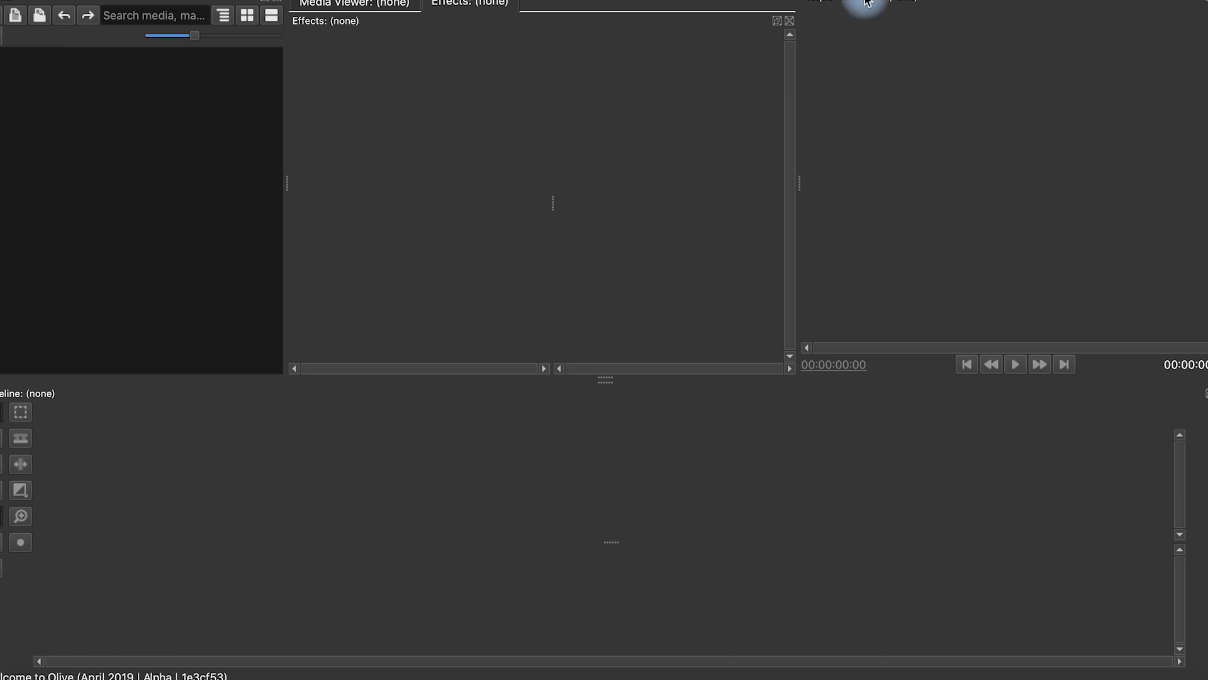
- Dock the sequence viewer and create a new sequence with the 1080p preset
{"action": "left_click_drag", "start_coordinate": [876, 50], "coordinate": [476, 341]}
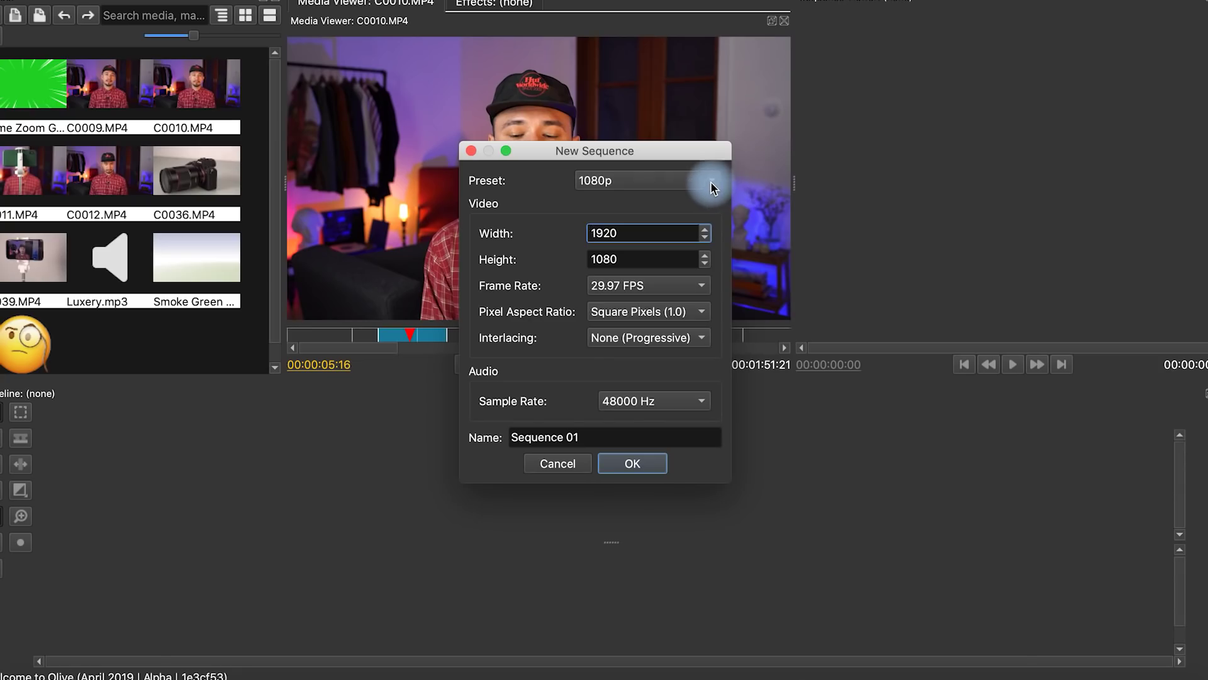
{"action": "left_click", "coordinate": [708, 181]}
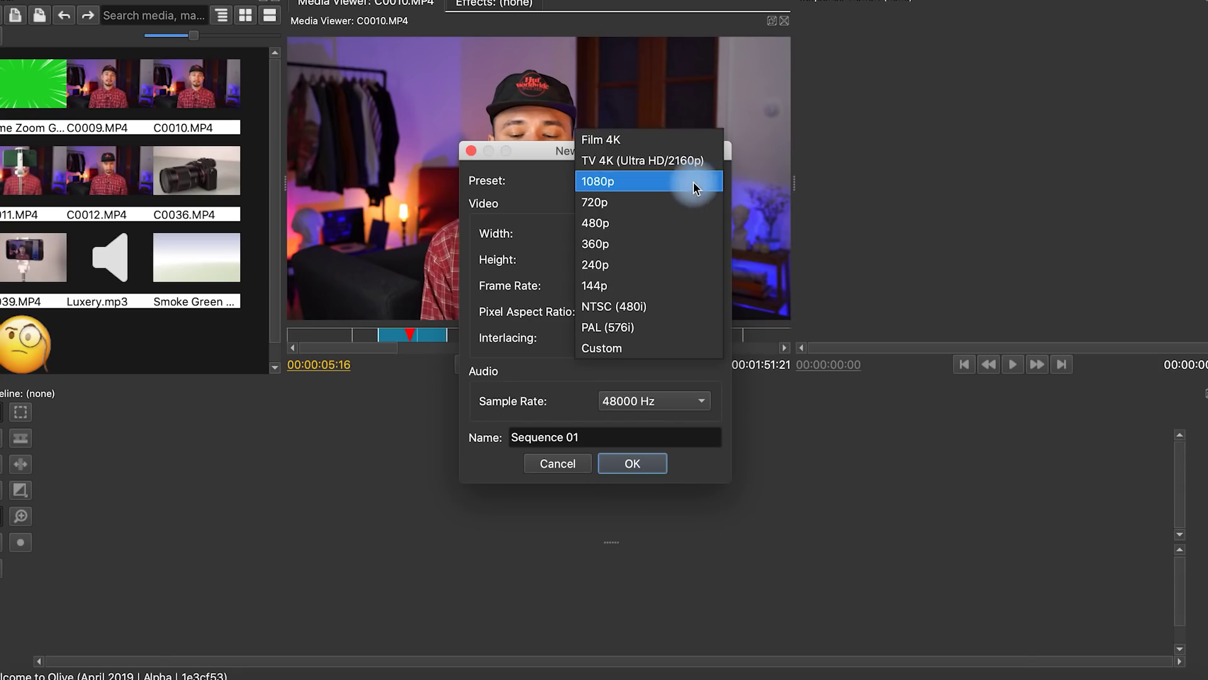
{"action": "left_click", "coordinate": [658, 187]}
{"action": "left_click", "coordinate": [635, 465]}
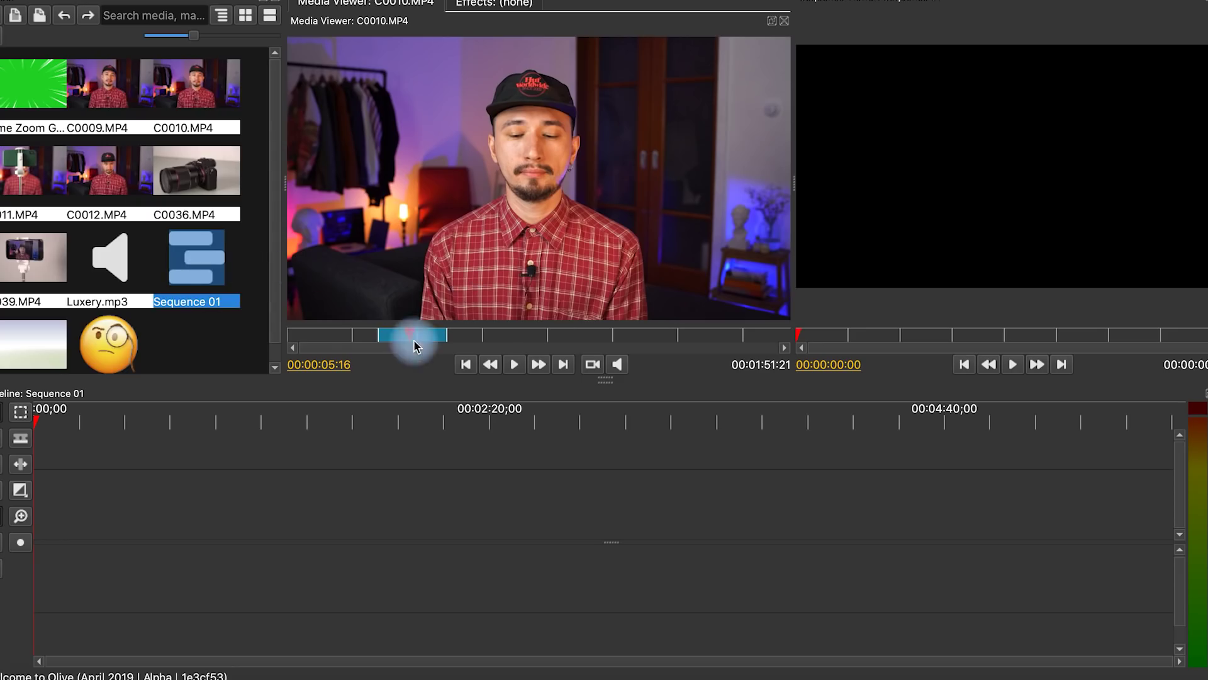
- Place C0010.MP4 and C0012.MP4 on the timeline and extend C0010's end up to C0011
{"action": "left_click_drag", "start_coordinate": [180, 112], "coordinate": [63, 525]}
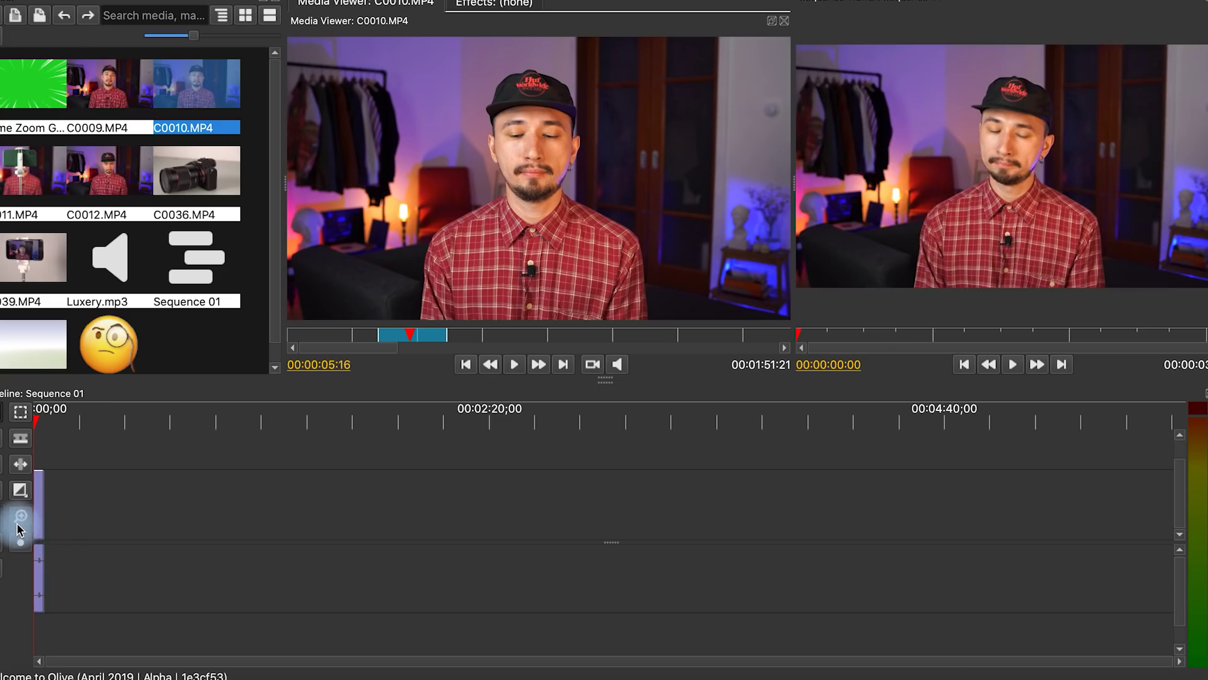
{"action": "left_click", "coordinate": [19, 521]}
{"action": "left_click", "coordinate": [19, 521]}
{"action": "left_click", "coordinate": [115, 171]}
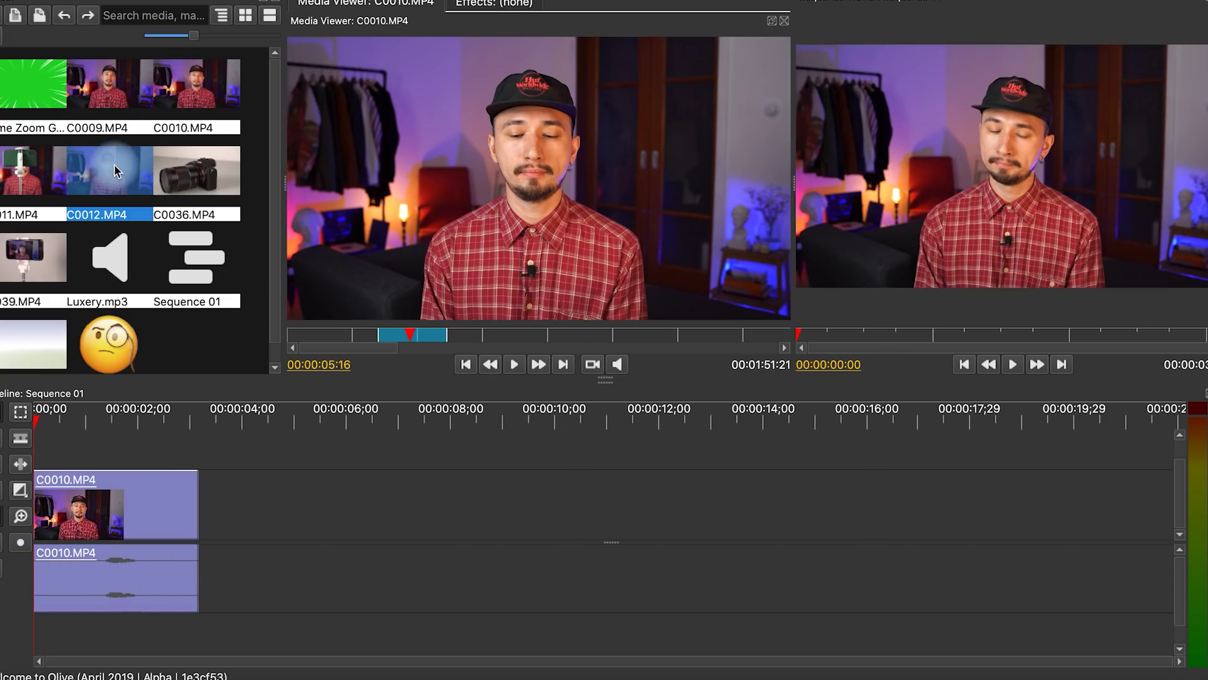
{"action": "left_click_drag", "start_coordinate": [112, 170], "coordinate": [256, 511]}
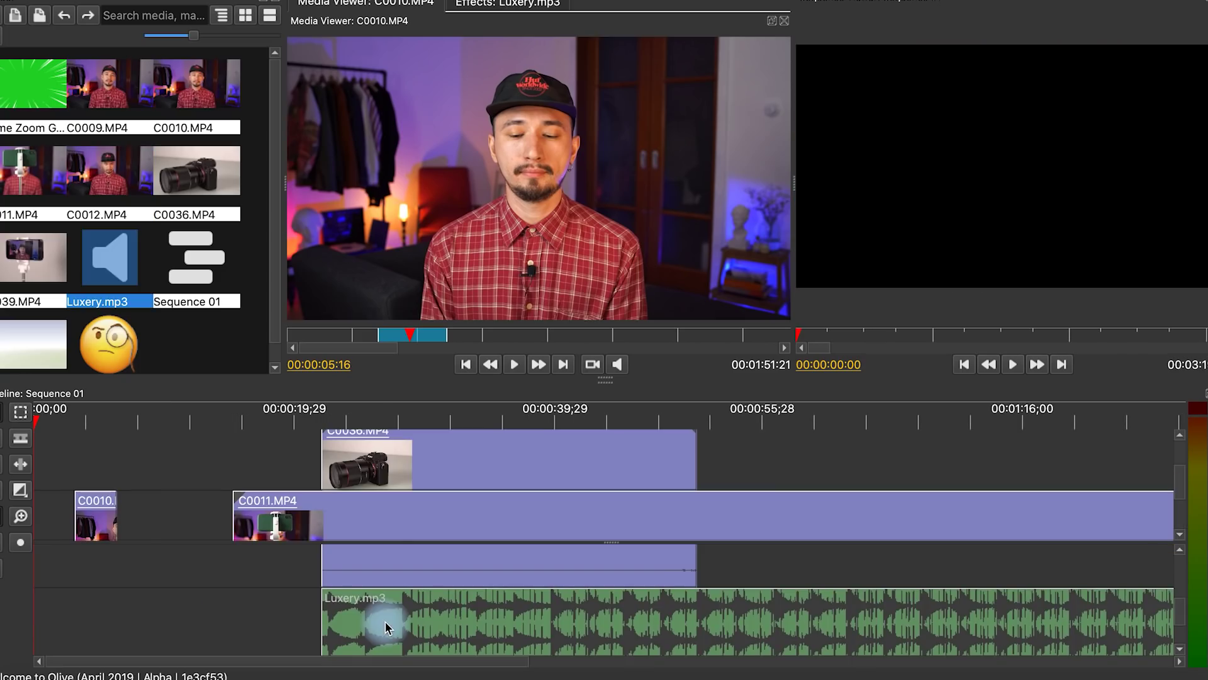
{"action": "left_click", "coordinate": [110, 517]}
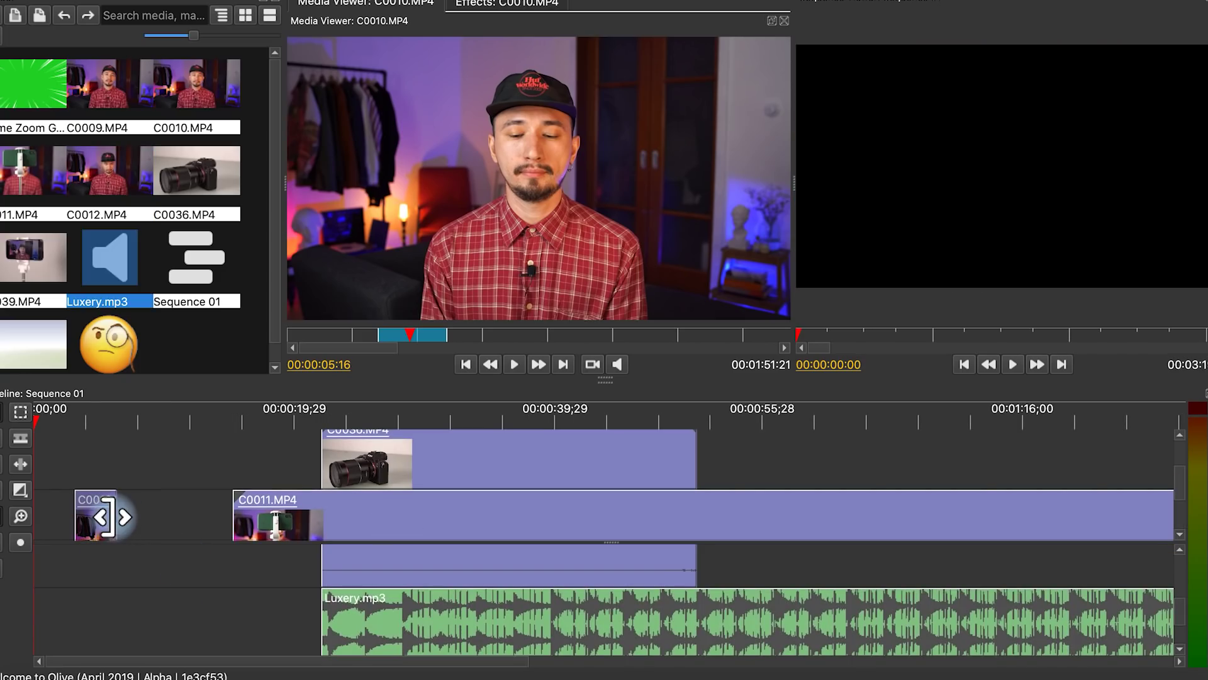
{"action": "left_click_drag", "start_coordinate": [109, 517], "coordinate": [142, 517]}
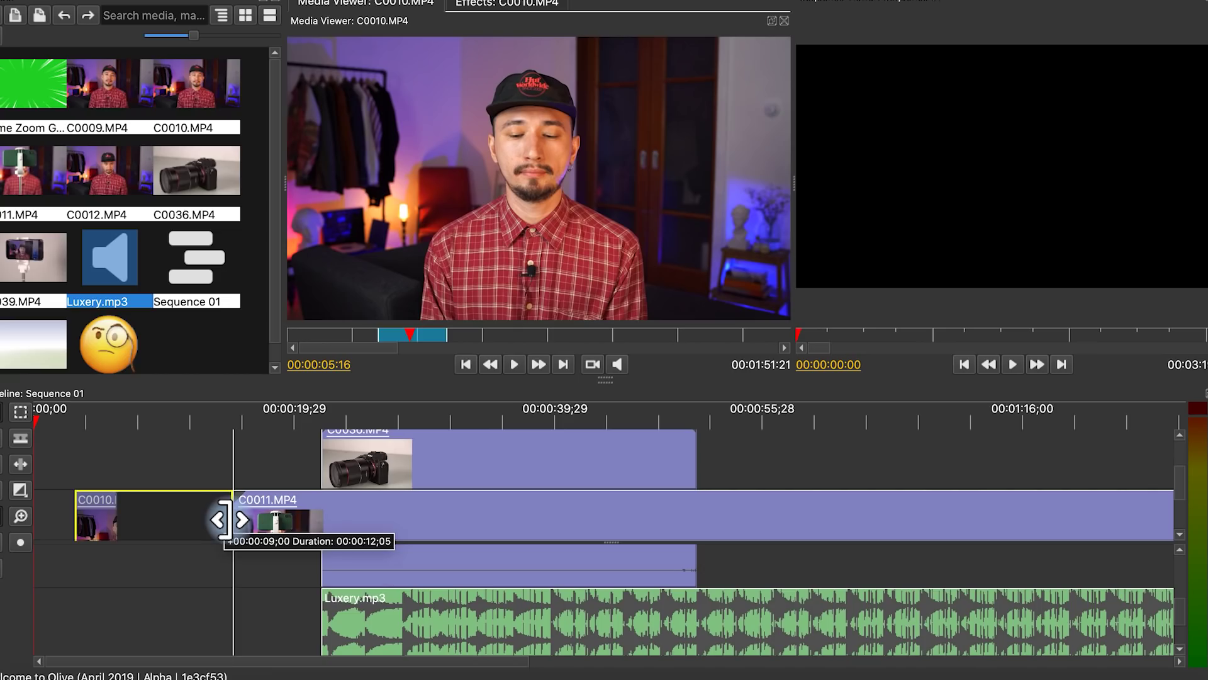
{"action": "left_click_drag", "start_coordinate": [224, 519], "coordinate": [225, 519]}
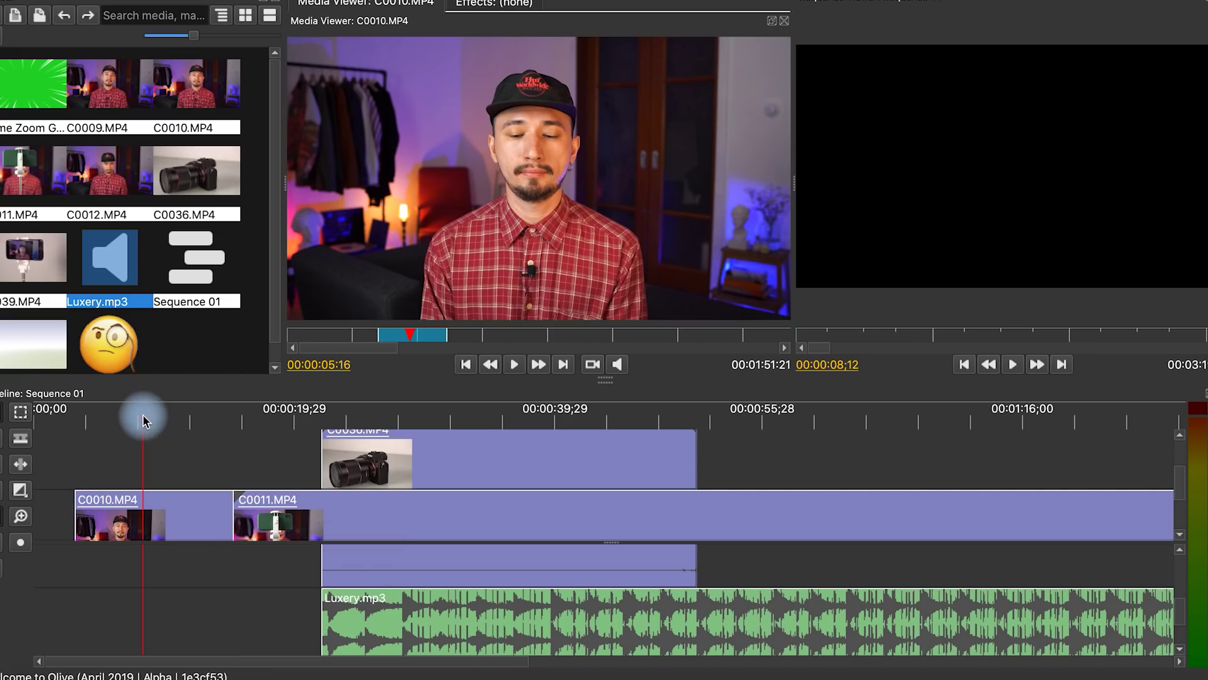
- Inspect C0010's Speed/Duration, then raise the Chroma Key Lower Tolerance from 9.0 to 19.0
{"action": "left_click", "coordinate": [22, 517]}
{"action": "left_click", "coordinate": [405, 500]}
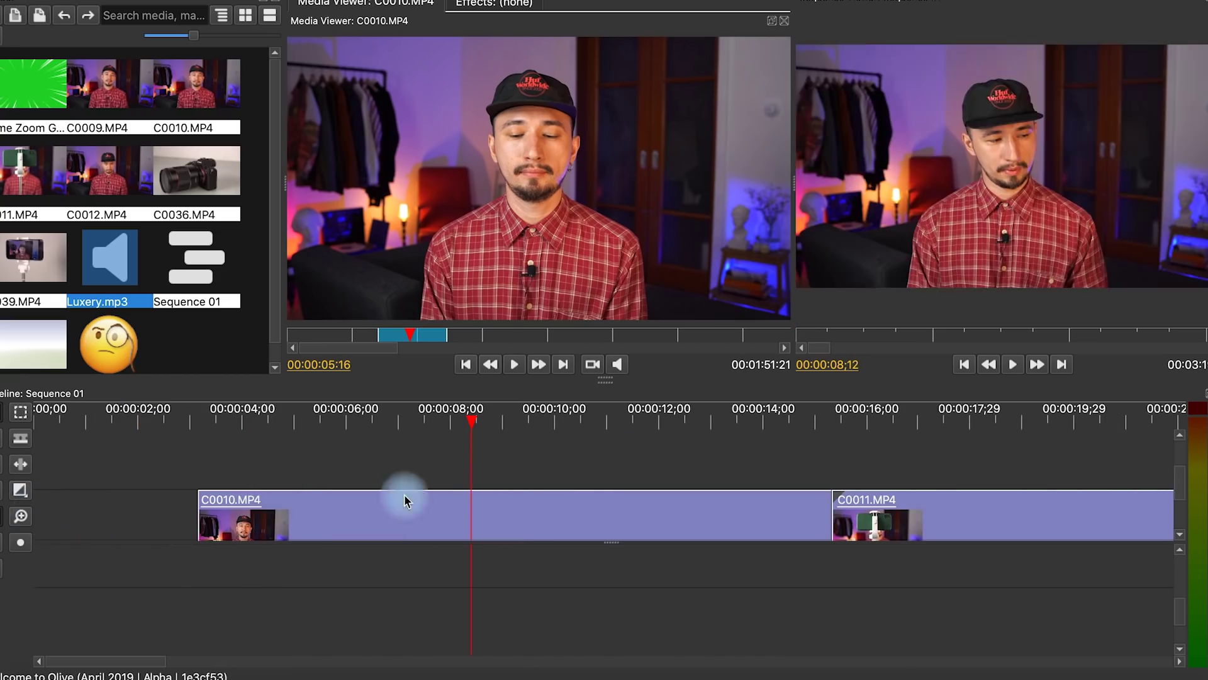
{"action": "left_click", "coordinate": [284, 521]}
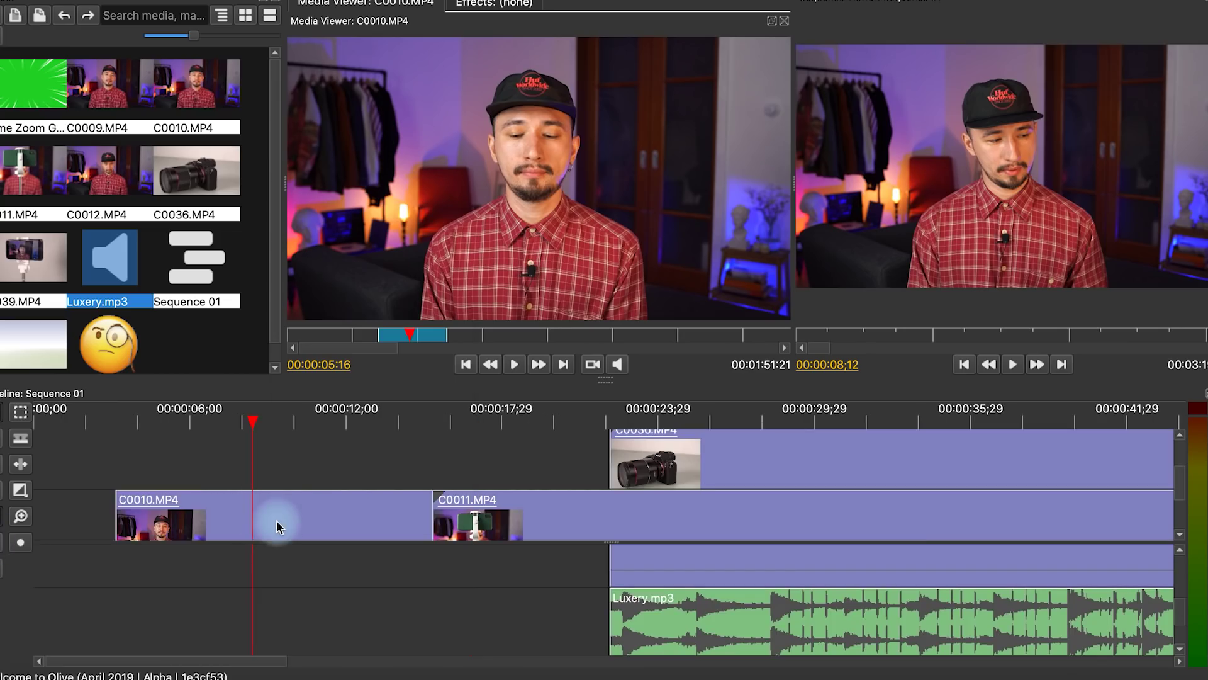
{"action": "right_click", "coordinate": [278, 527]}
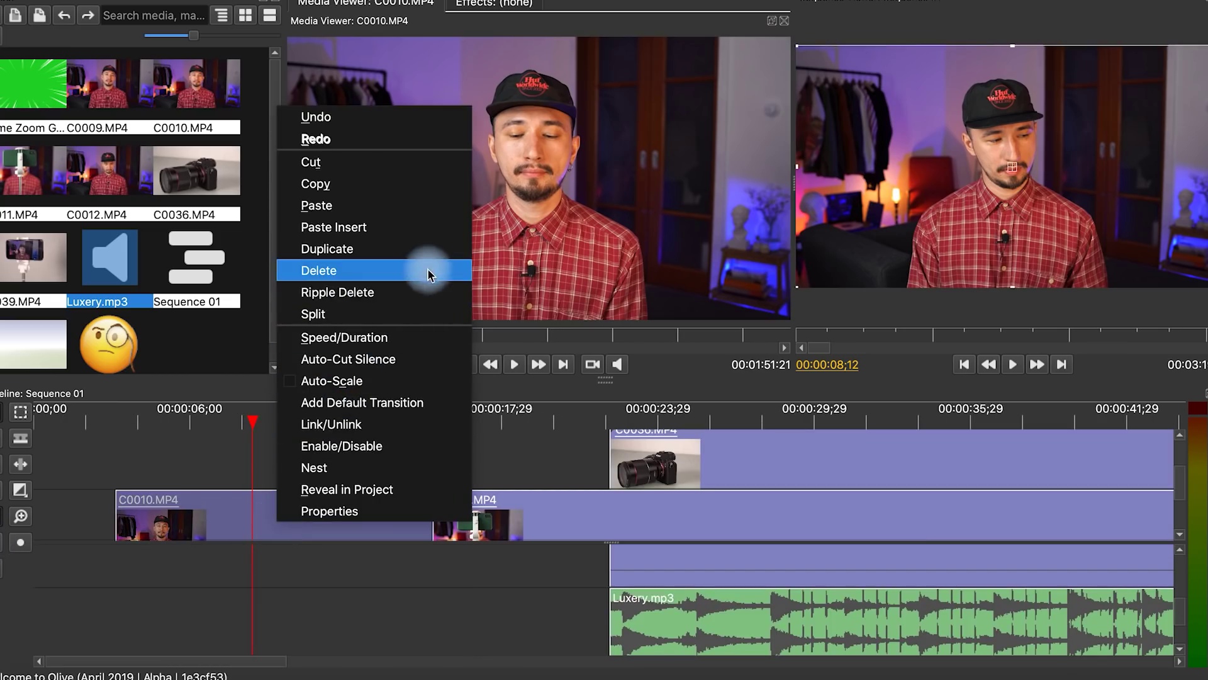
{"action": "left_click", "coordinate": [430, 343]}
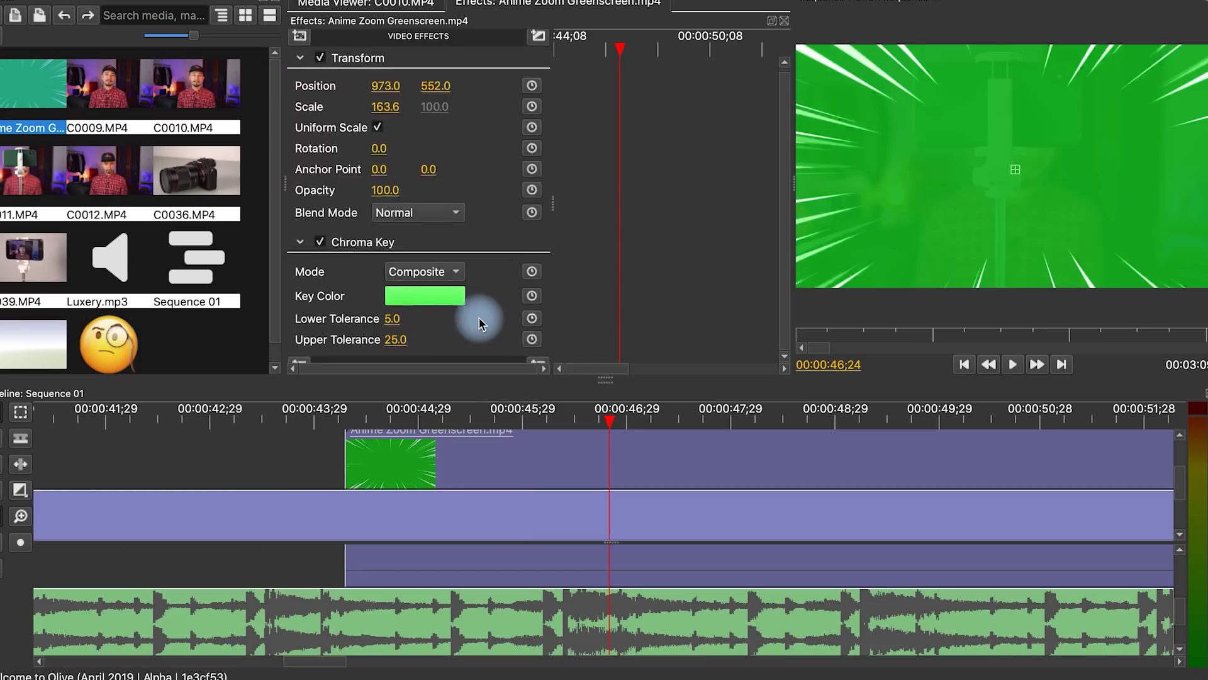
{"action": "scroll", "coordinate": [405, 299], "scroll_direction": "down", "scroll_amount": 2}
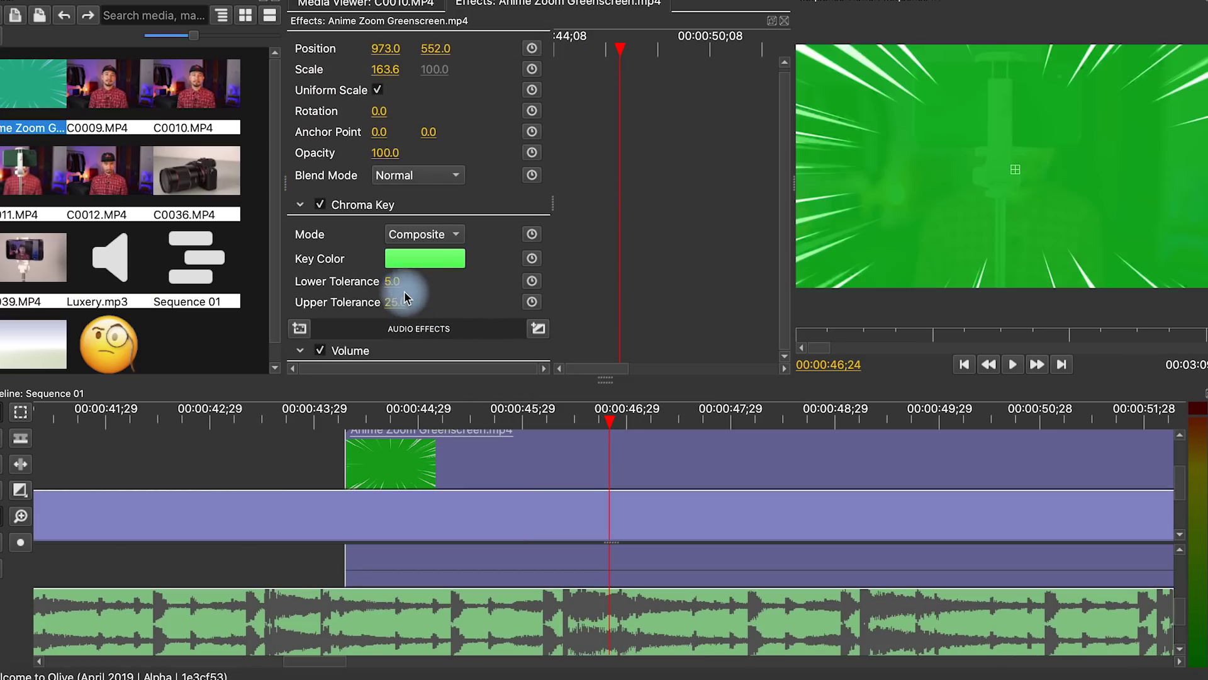
{"action": "left_click_drag", "start_coordinate": [399, 283], "coordinate": [397, 283]}
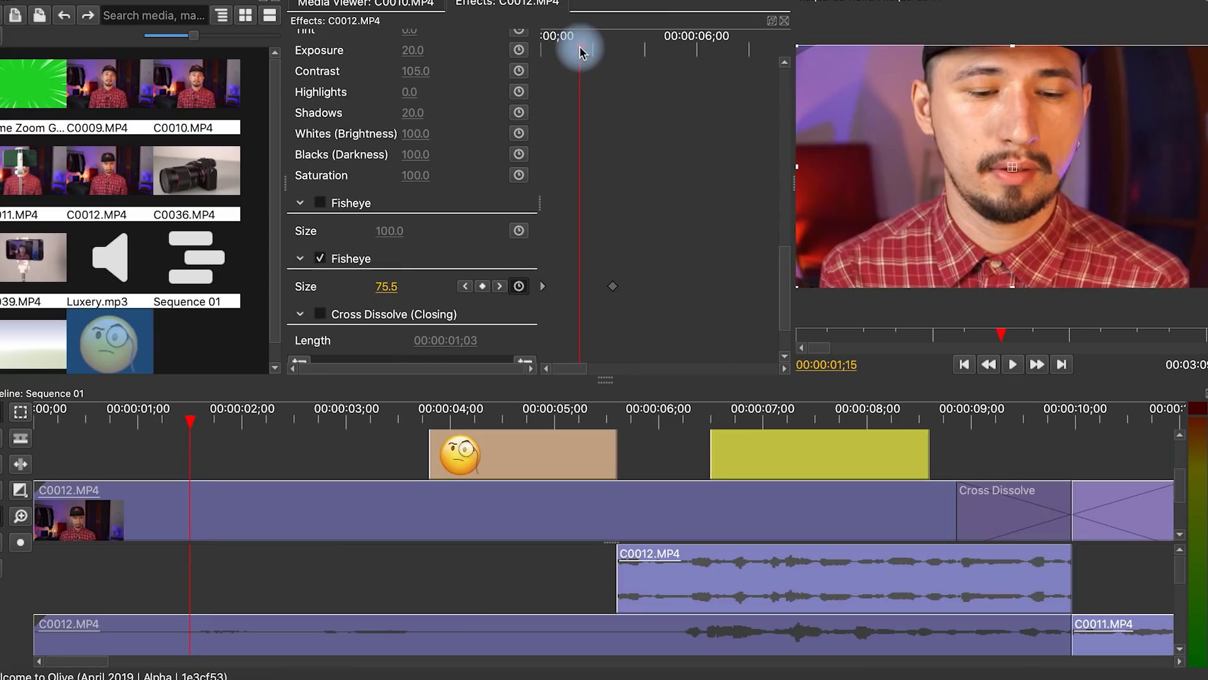
- Keyframe the Fisheye Size on C0012, set it to 60.0, and scrub to check the animation
{"action": "left_click", "coordinate": [486, 291]}
{"action": "left_click", "coordinate": [382, 292]}
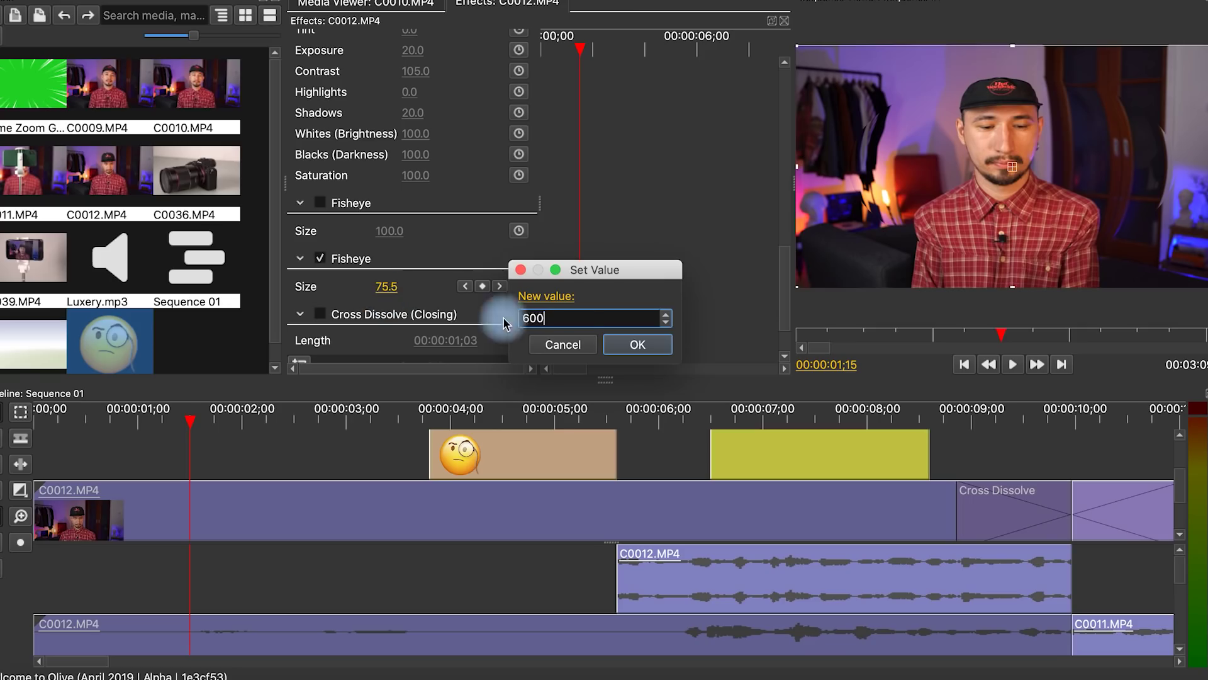
{"action": "left_click", "coordinate": [627, 358]}
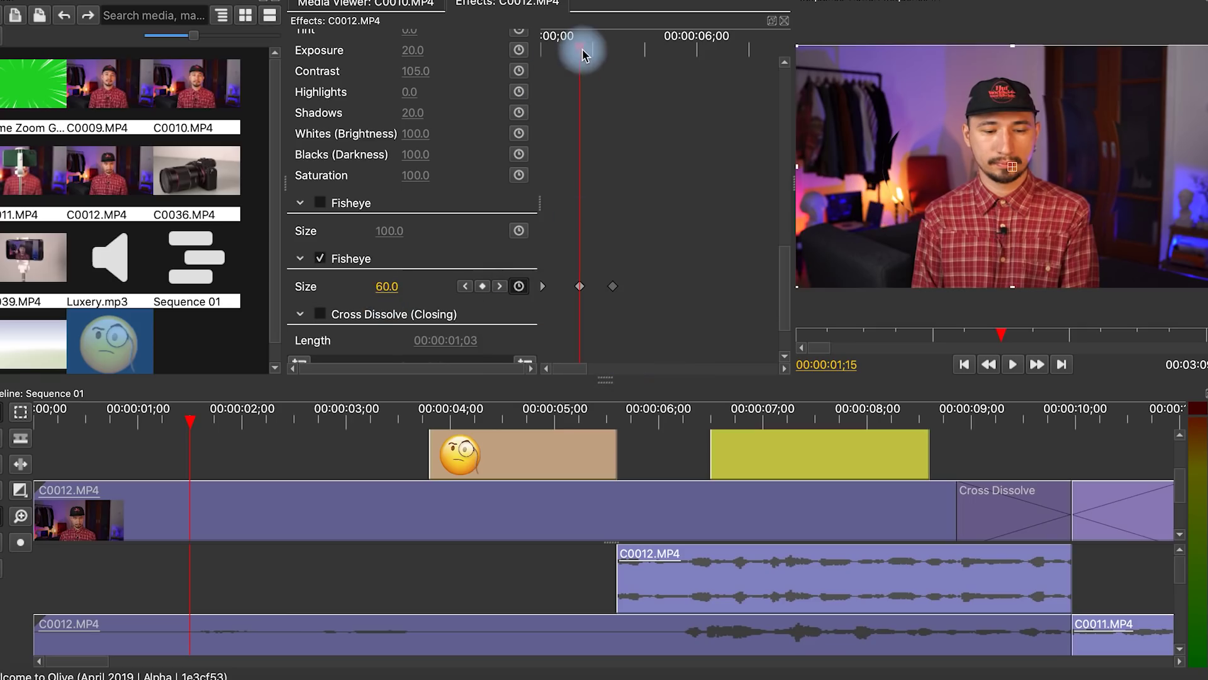
{"action": "mouse_move", "coordinate": [583, 50]}
{"action": "left_mouse_down"}
{"action": "mouse_move", "coordinate": [556, 51]}
{"action": "mouse_move", "coordinate": [592, 59]}
{"action": "left_mouse_up"}
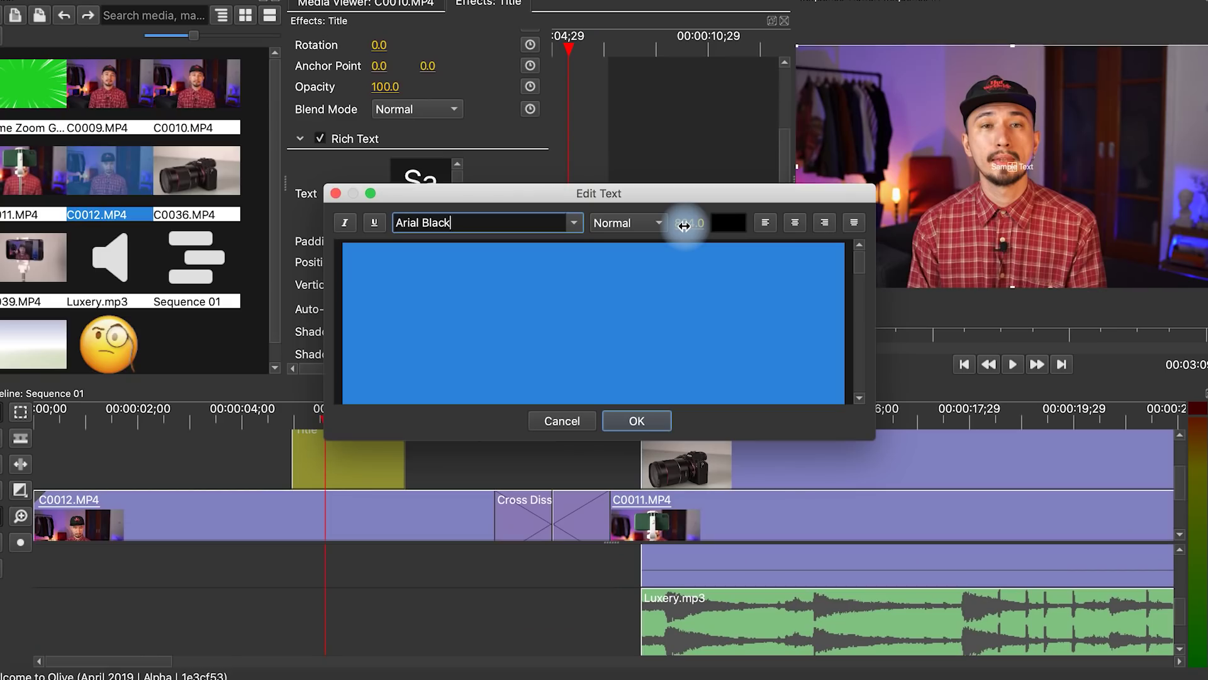
- Set the Hello! title's font size to 100 and move it to the top-right of the frame
{"action": "left_click", "coordinate": [689, 222]}
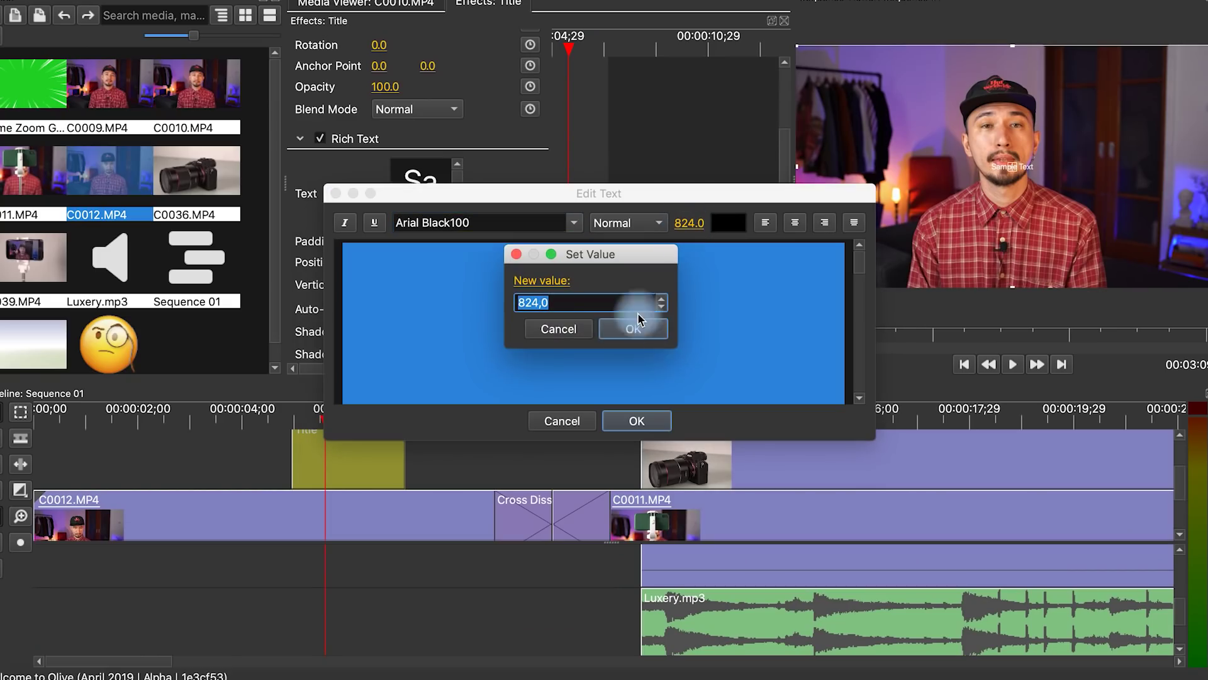
{"action": "type", "text": "100"}
{"action": "left_click", "coordinate": [616, 323]}
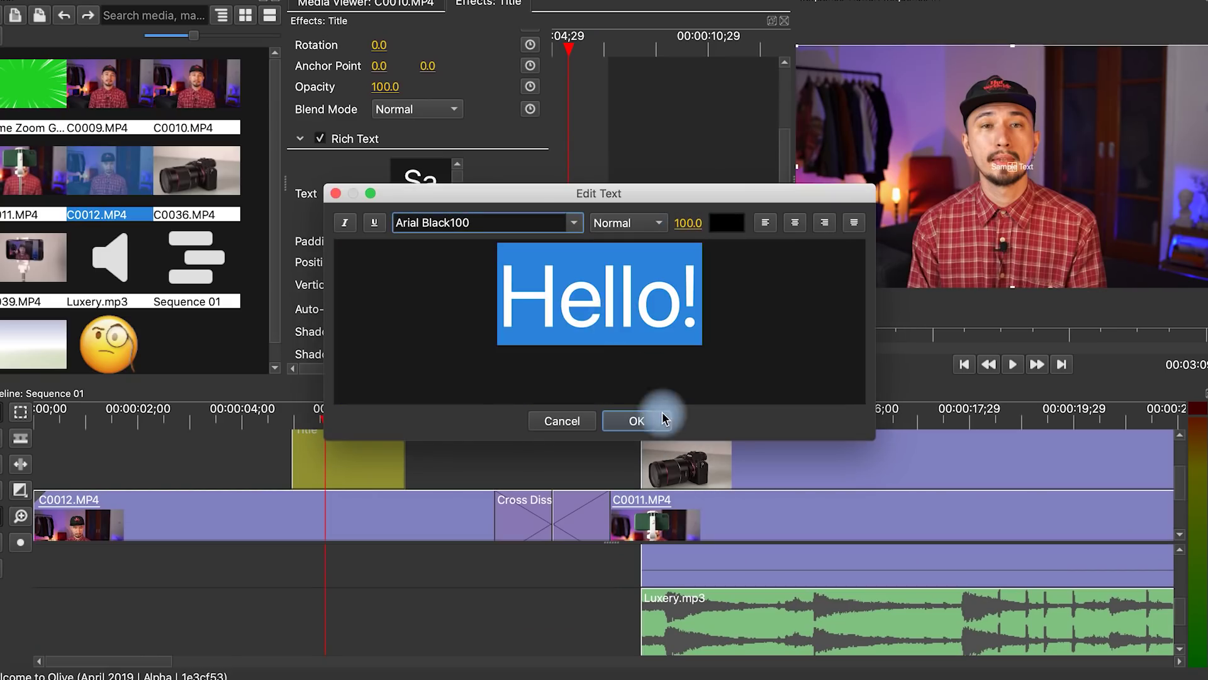
{"action": "left_click", "coordinate": [637, 421]}
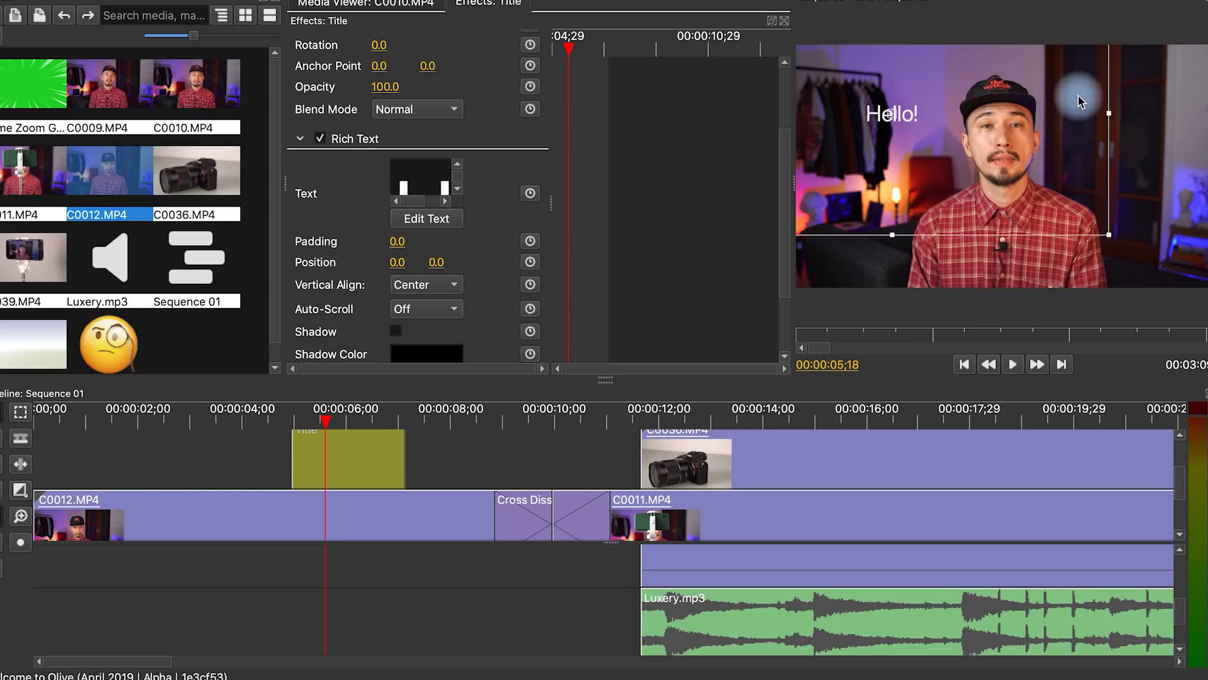
{"action": "left_click_drag", "start_coordinate": [1080, 100], "coordinate": [1167, 120]}
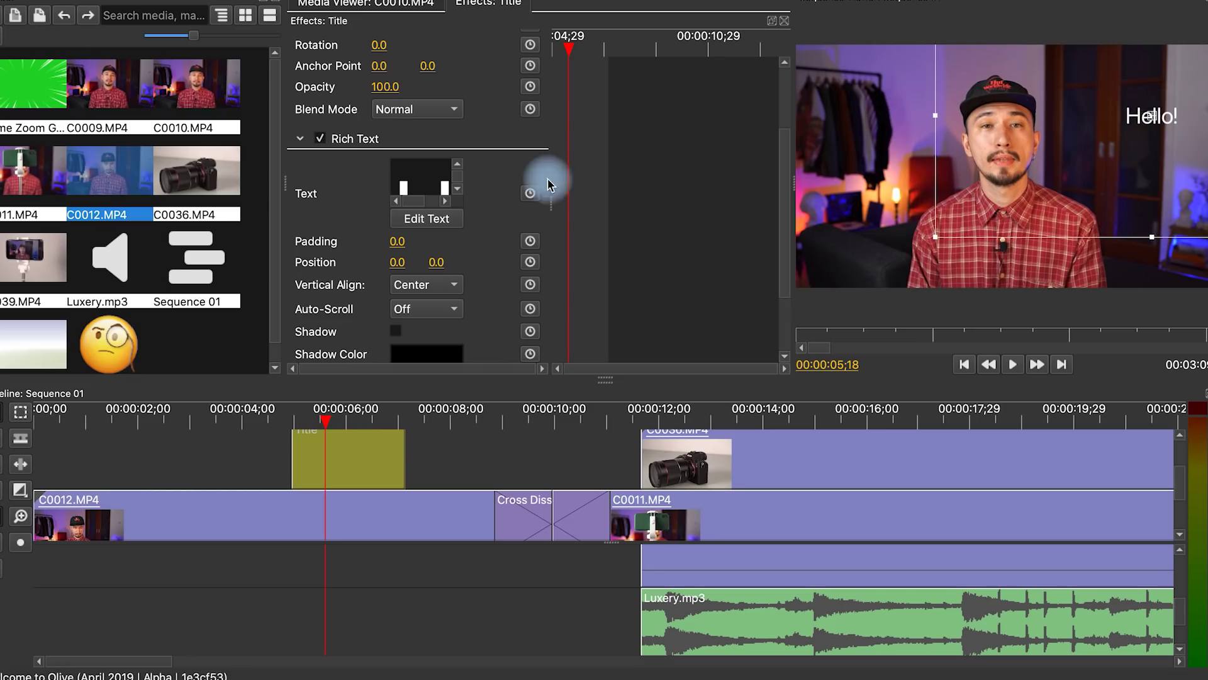
{"action": "scroll", "coordinate": [491, 252], "scroll_direction": "down", "scroll_amount": 3}
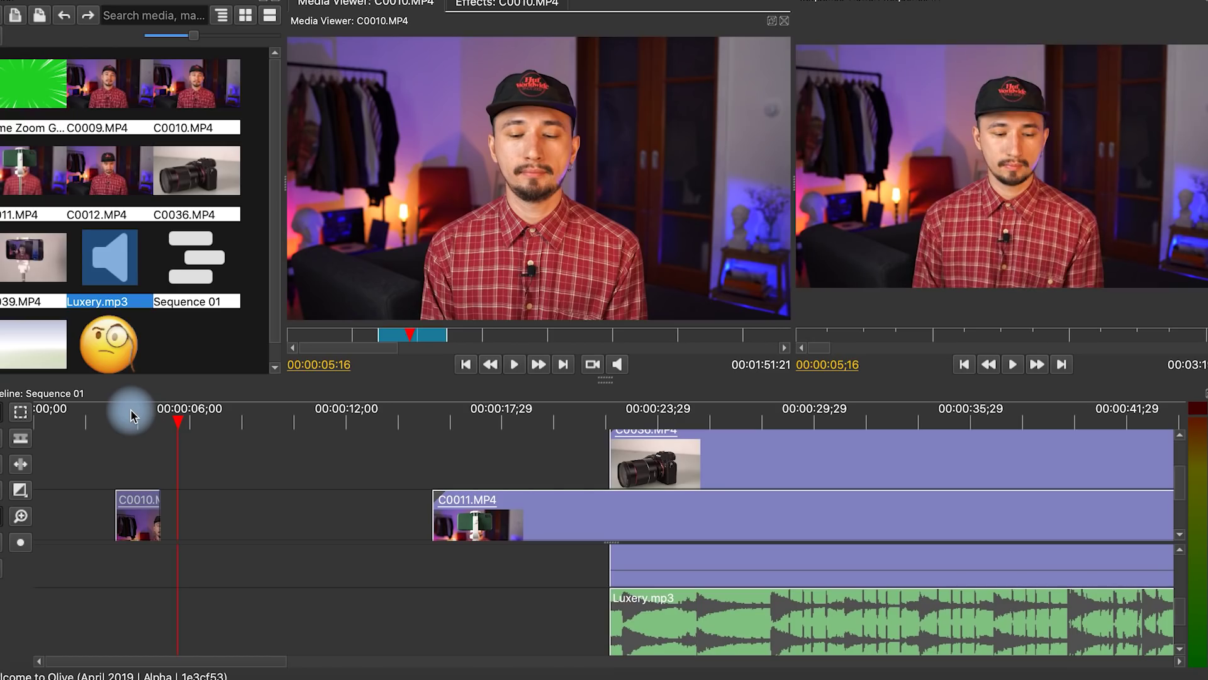
- Close the timeline gap before C0011 and shift the edit point between C0010 and C0011
{"action": "left_click", "coordinate": [280, 507]}
{"action": "right_click", "coordinate": [302, 518]}
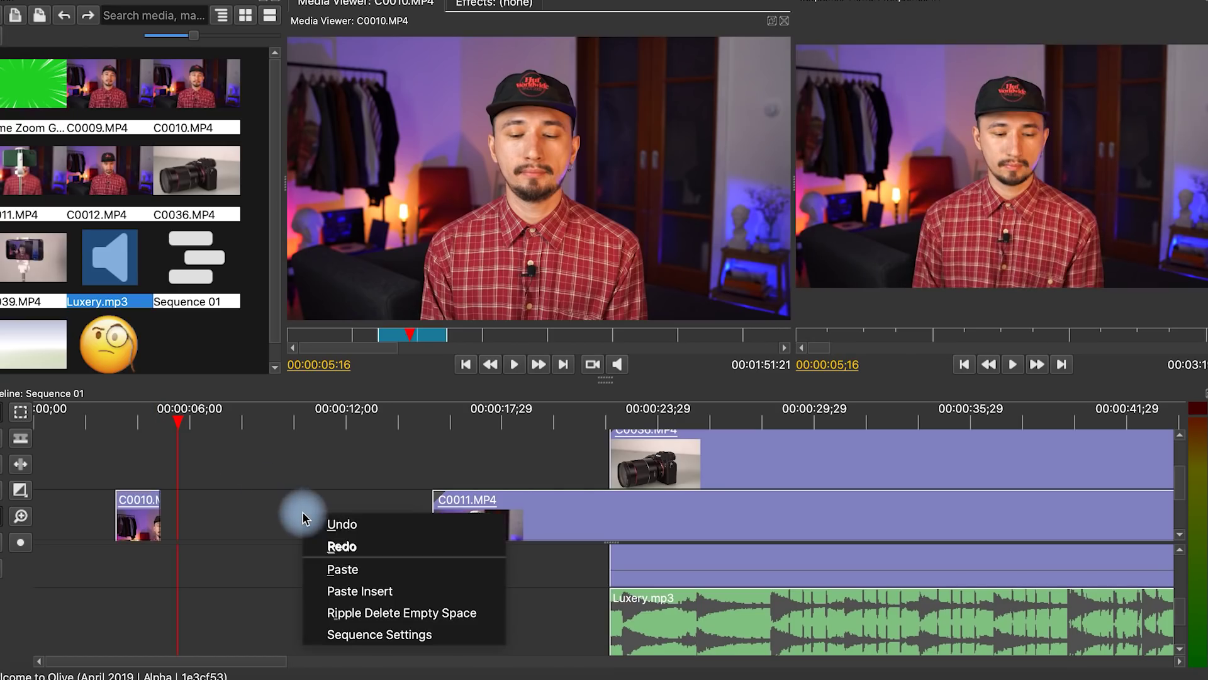
{"action": "left_click", "coordinate": [481, 620]}
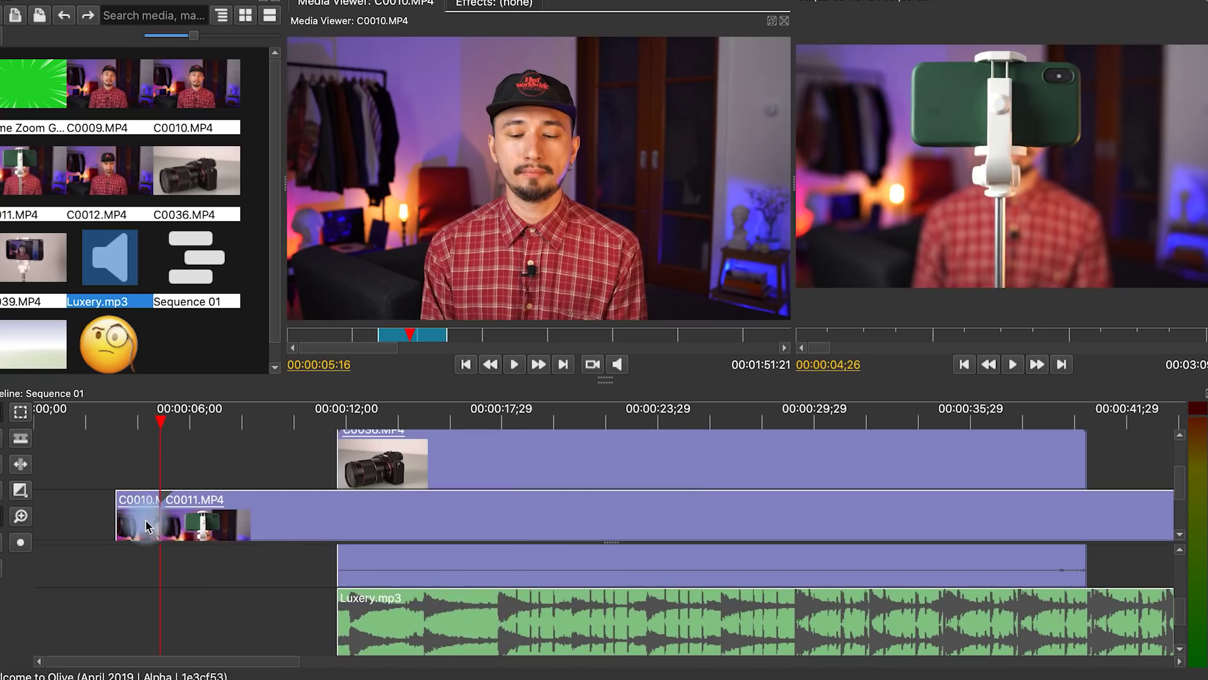
{"action": "left_click_drag", "start_coordinate": [129, 523], "coordinate": [1, 527]}
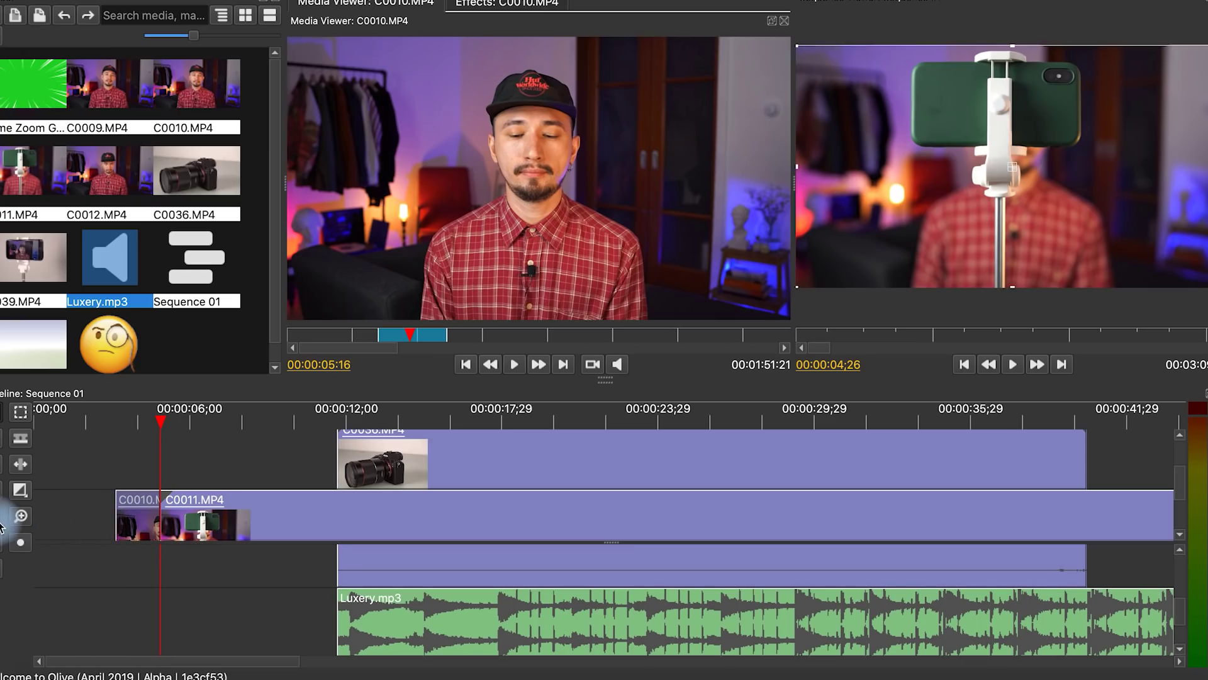
{"action": "left_click_drag", "start_coordinate": [149, 527], "coordinate": [270, 469]}
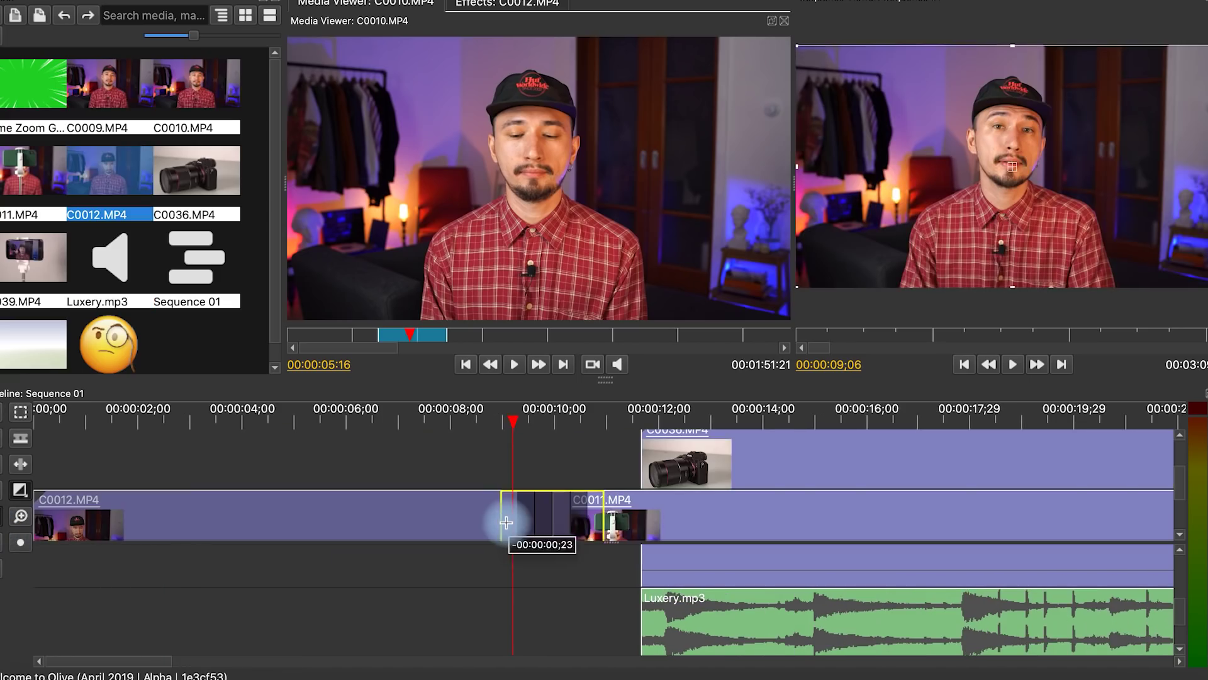
- Try a cross dissolve between C0012 and C0011, undo it, and bring up the transition types
{"action": "left_click_drag", "start_coordinate": [506, 522], "coordinate": [507, 520]}
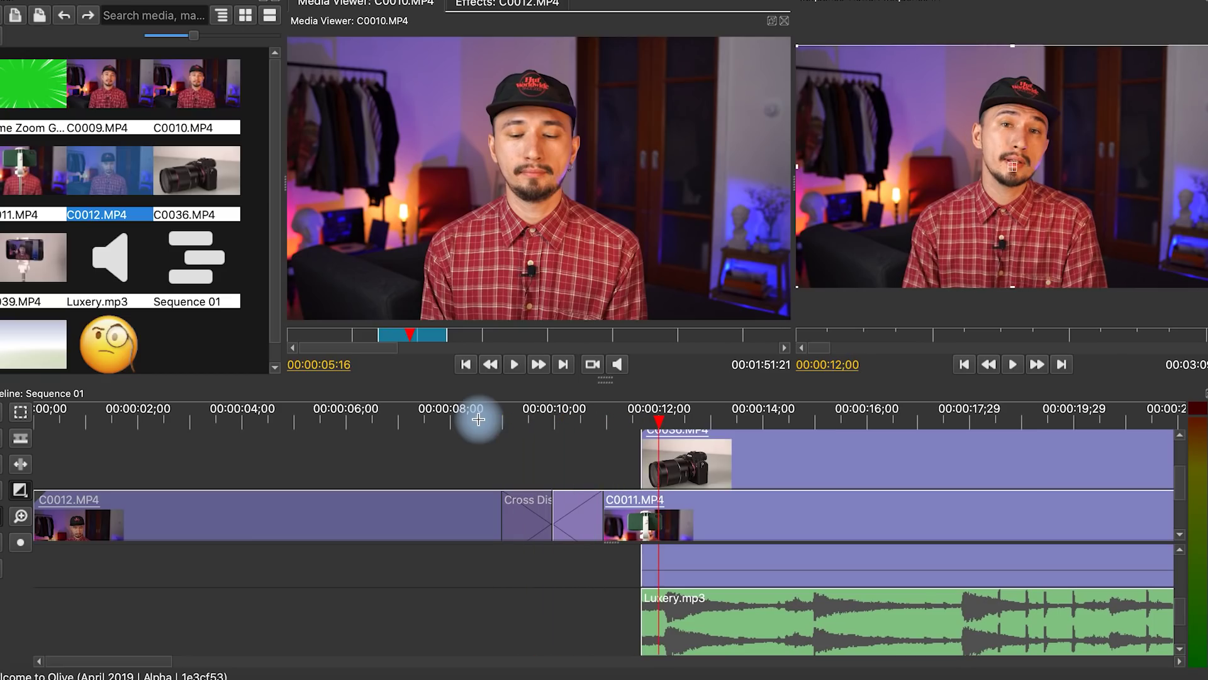
{"action": "key", "text": "ctrl+z"}
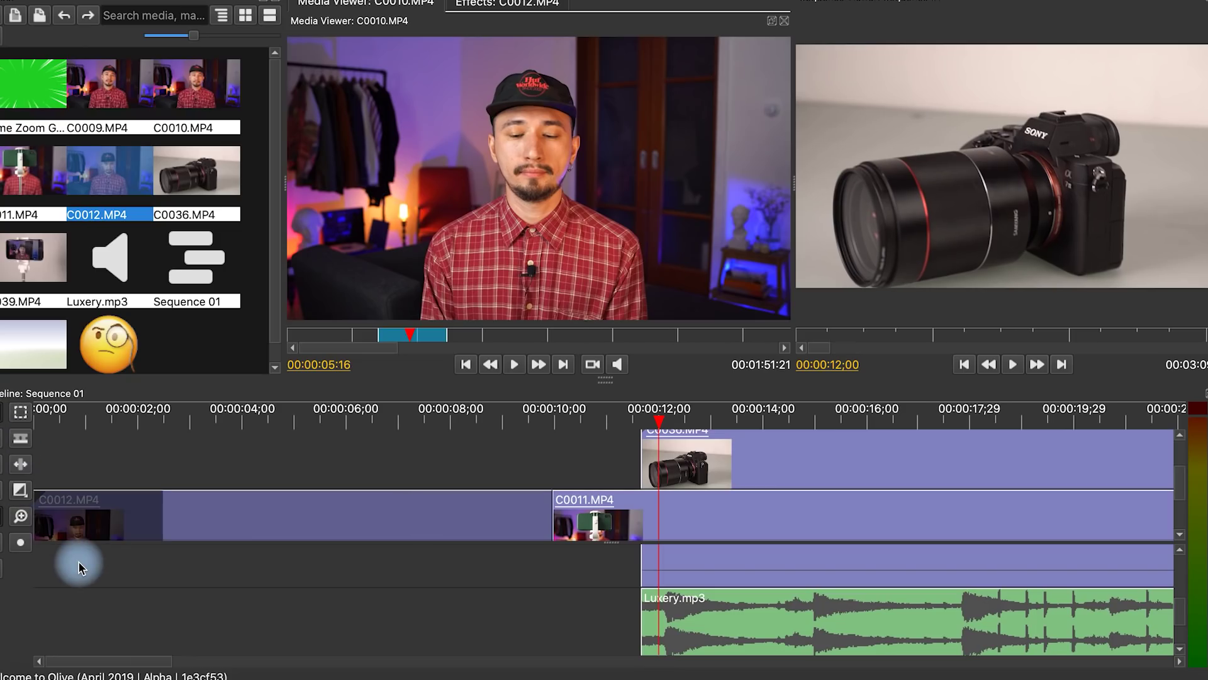
{"action": "left_click", "coordinate": [19, 496]}
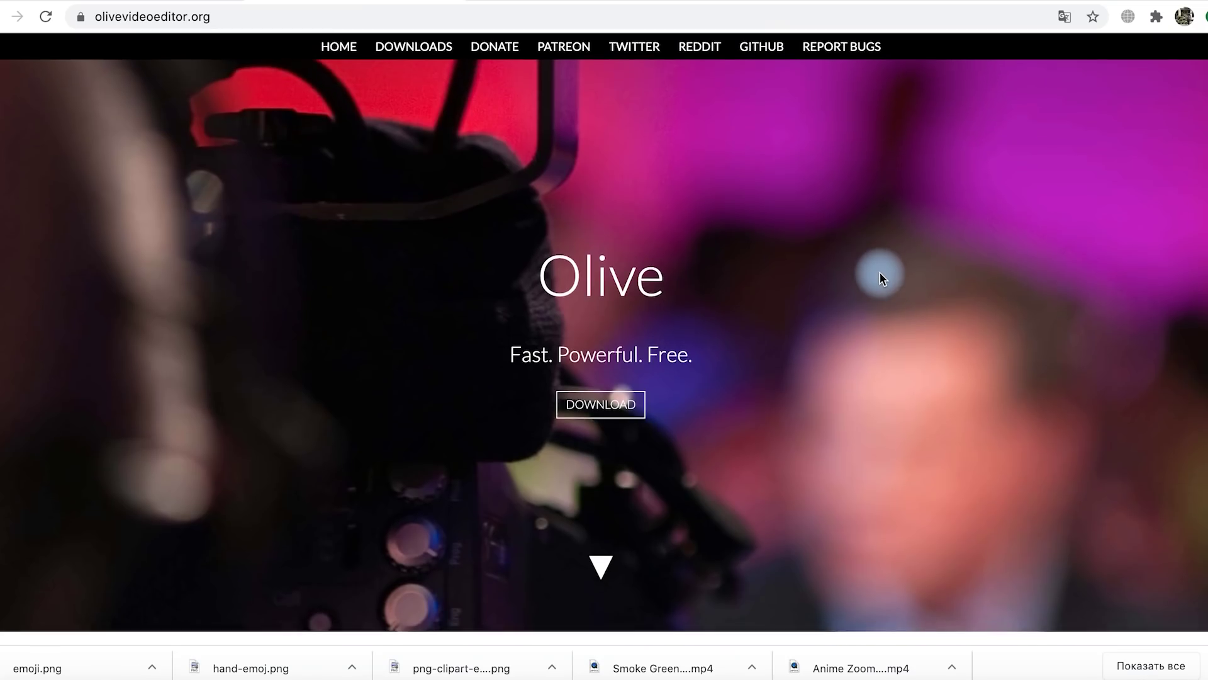
- Browse the olivevideoeditor.org homepage, then go to its download page for version 0.1.0 Alpha
{"action": "scroll", "coordinate": [880, 276], "scroll_direction": "down", "scroll_amount": 3}
{"action": "scroll", "coordinate": [880, 277], "scroll_direction": "down", "scroll_amount": 10}
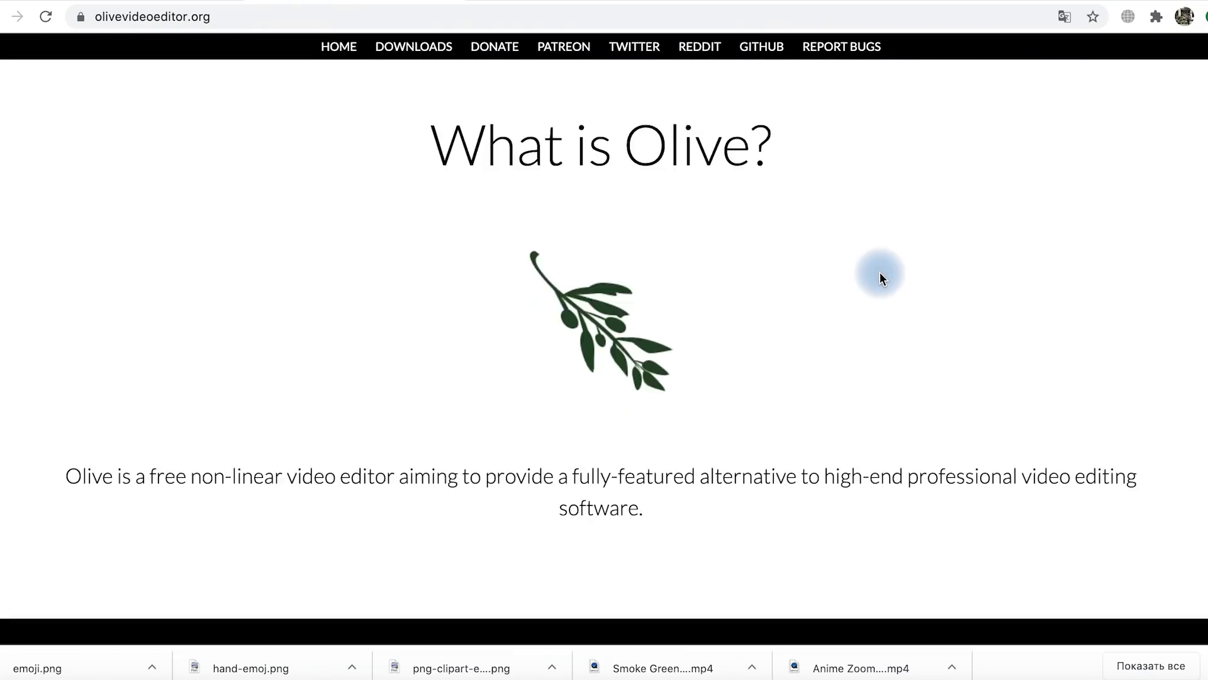
{"action": "scroll", "coordinate": [880, 274], "scroll_direction": "down", "scroll_amount": 10}
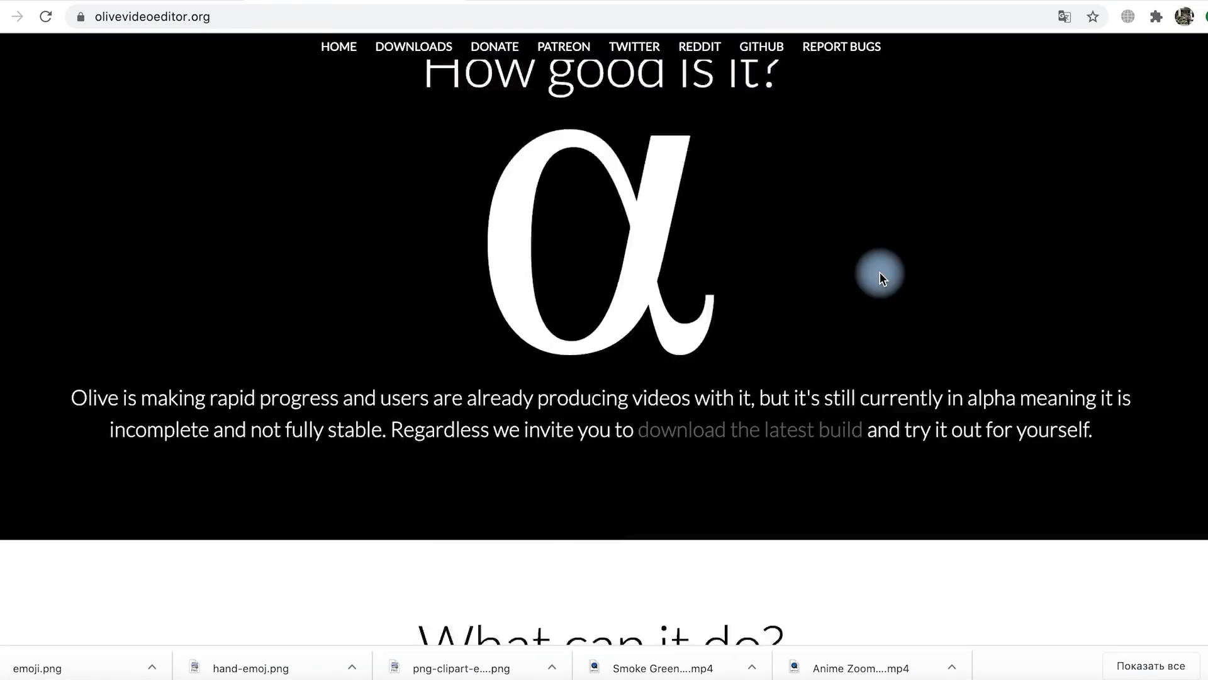
{"action": "scroll", "coordinate": [880, 276], "scroll_direction": "down", "scroll_amount": 3}
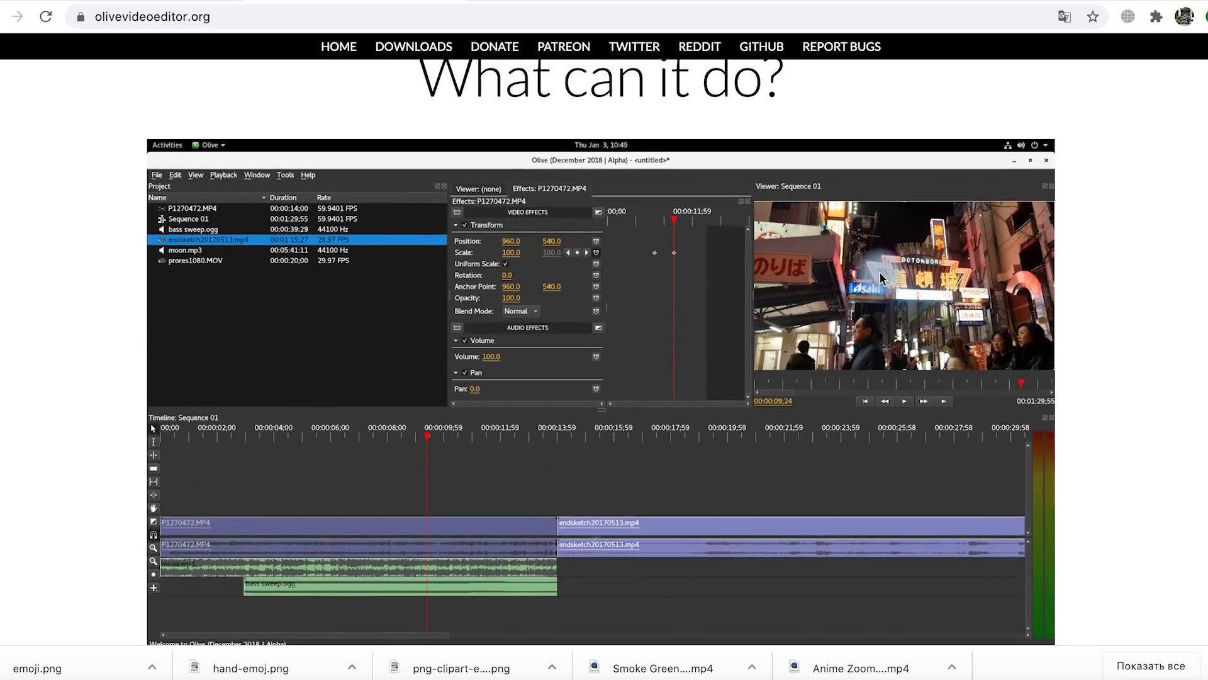
{"action": "scroll", "coordinate": [715, 394], "scroll_direction": "up", "scroll_amount": 20}
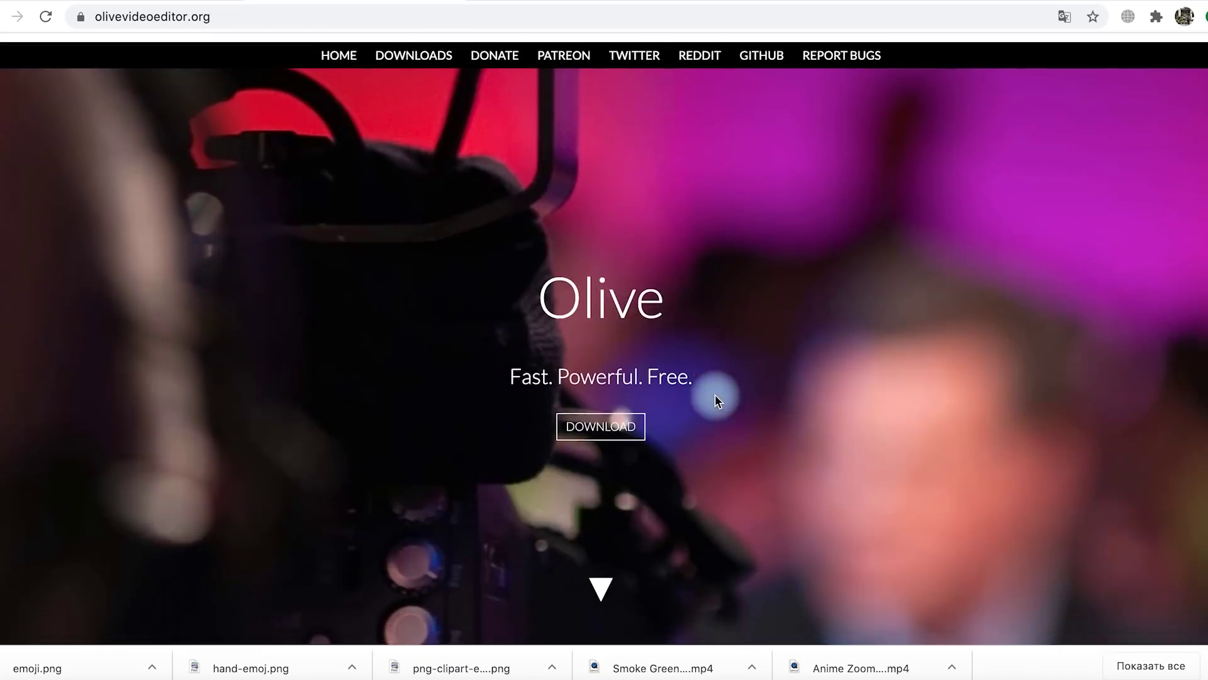
{"action": "left_click", "coordinate": [597, 426]}
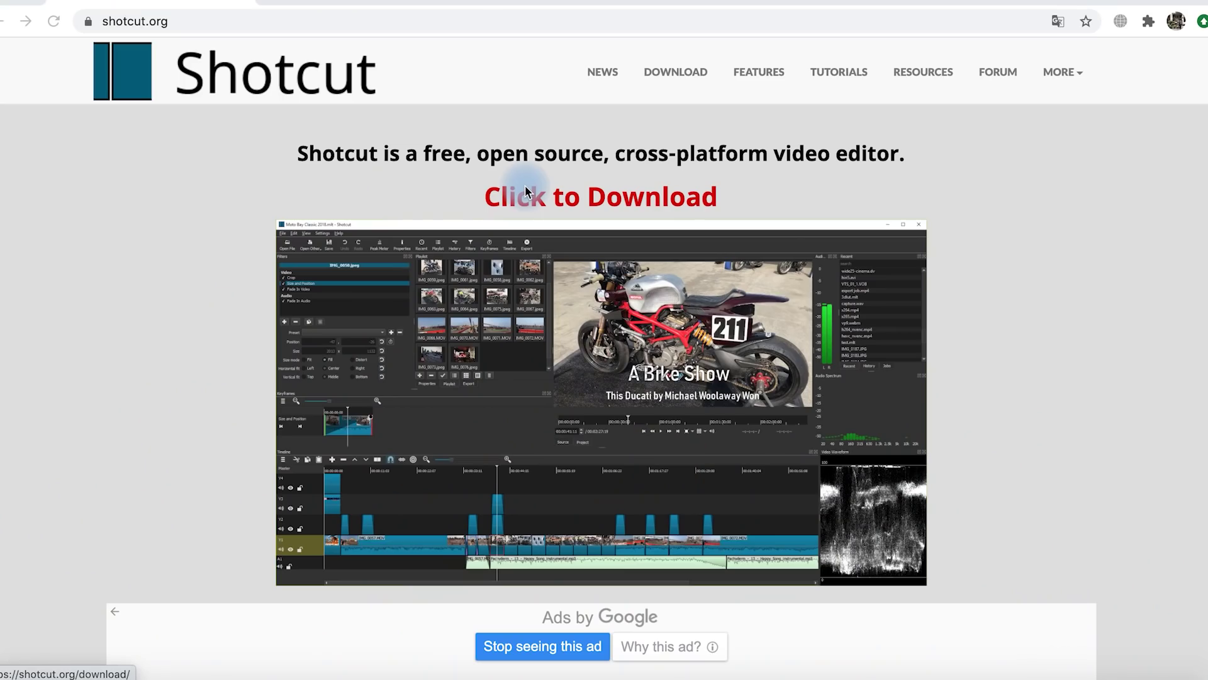
- Go to shotcut.org/download/ via the homepage's 'Click to Download' link
{"action": "left_click", "coordinate": [514, 184]}
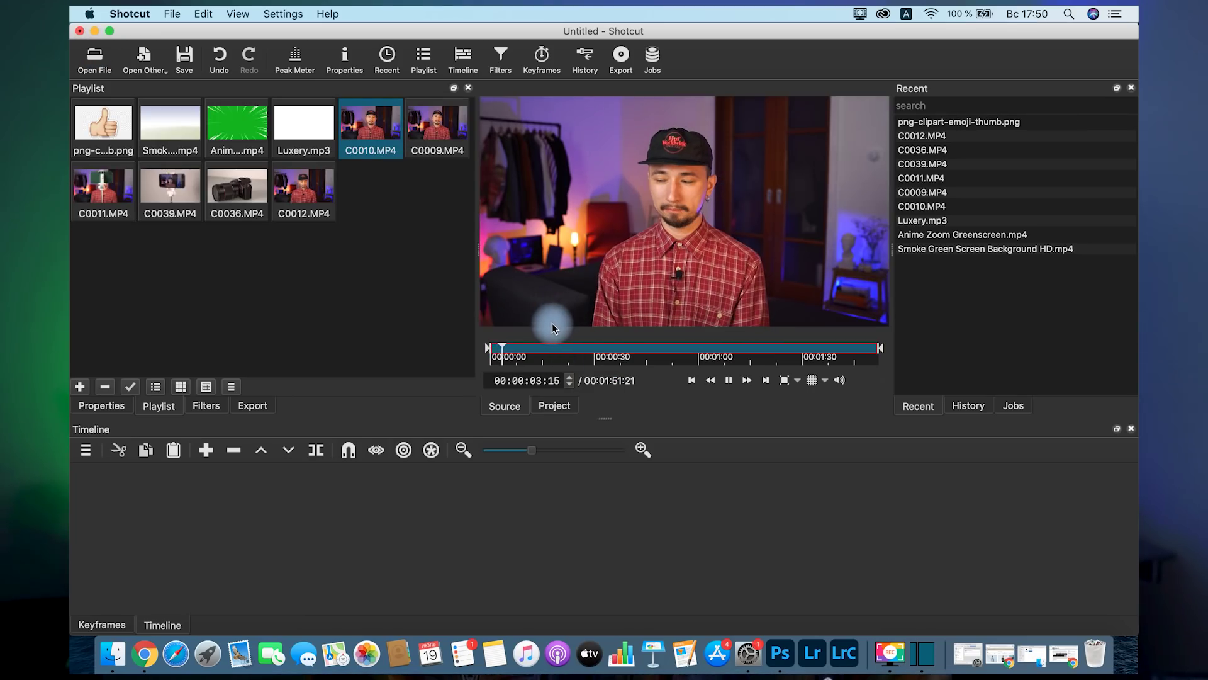
- Place C0010 and the playlist clips from Luxery.mp3 through C0012.MP4 on the timeline
{"action": "key", "text": "space"}
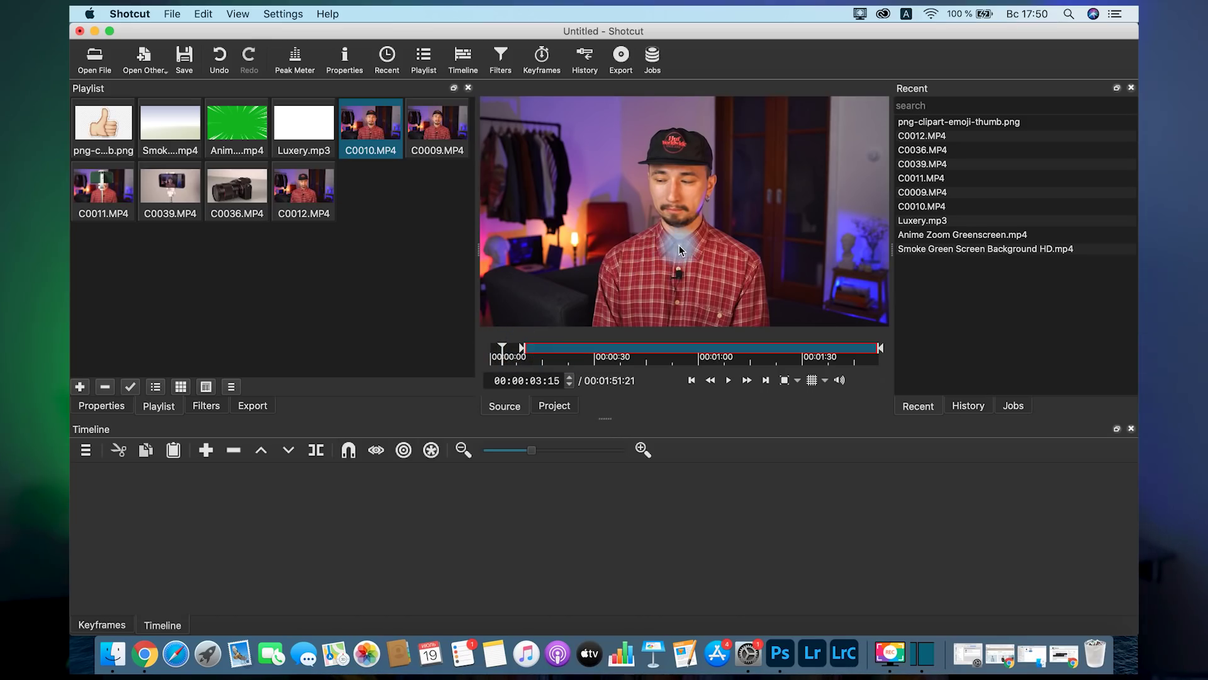
{"action": "left_click_drag", "start_coordinate": [676, 251], "coordinate": [285, 512]}
{"action": "left_click", "coordinate": [317, 174]}
{"action": "left_click", "coordinate": [313, 129], "text": "shift"}
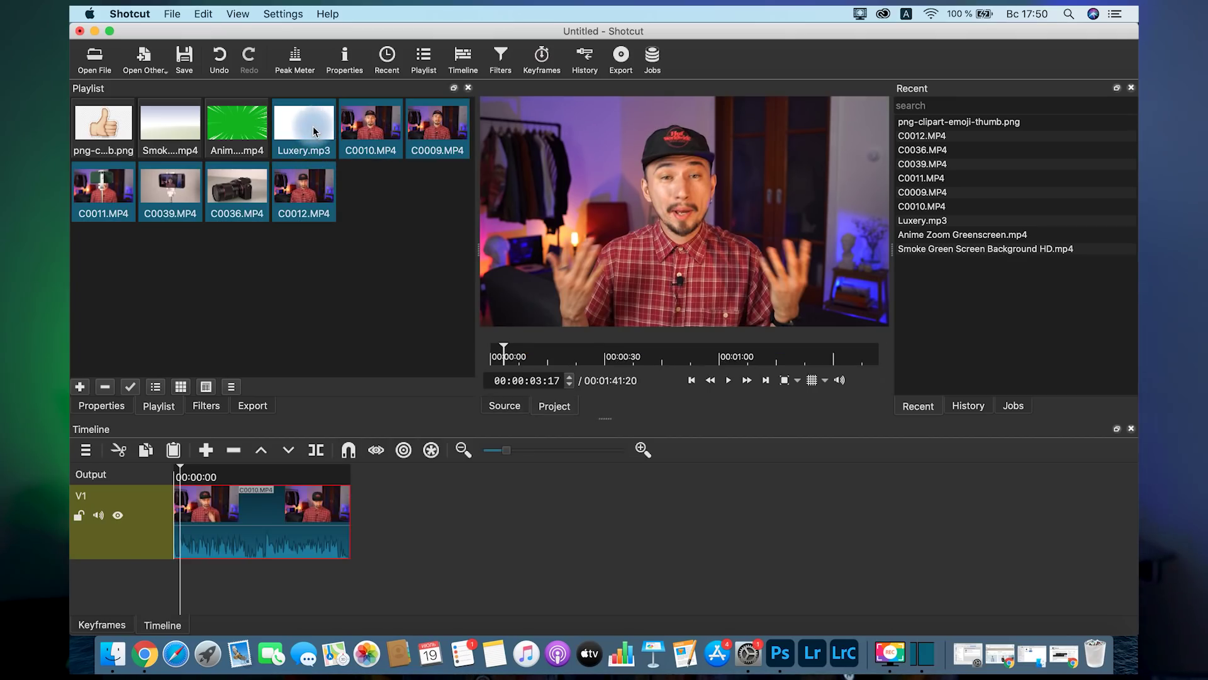
{"action": "left_click_drag", "start_coordinate": [309, 132], "coordinate": [462, 523]}
- Move Luxery.mp3 to an audio track and lengthen its fade-in
{"action": "left_click", "coordinate": [364, 521]}
{"action": "left_click_drag", "start_coordinate": [363, 521], "coordinate": [343, 584]}
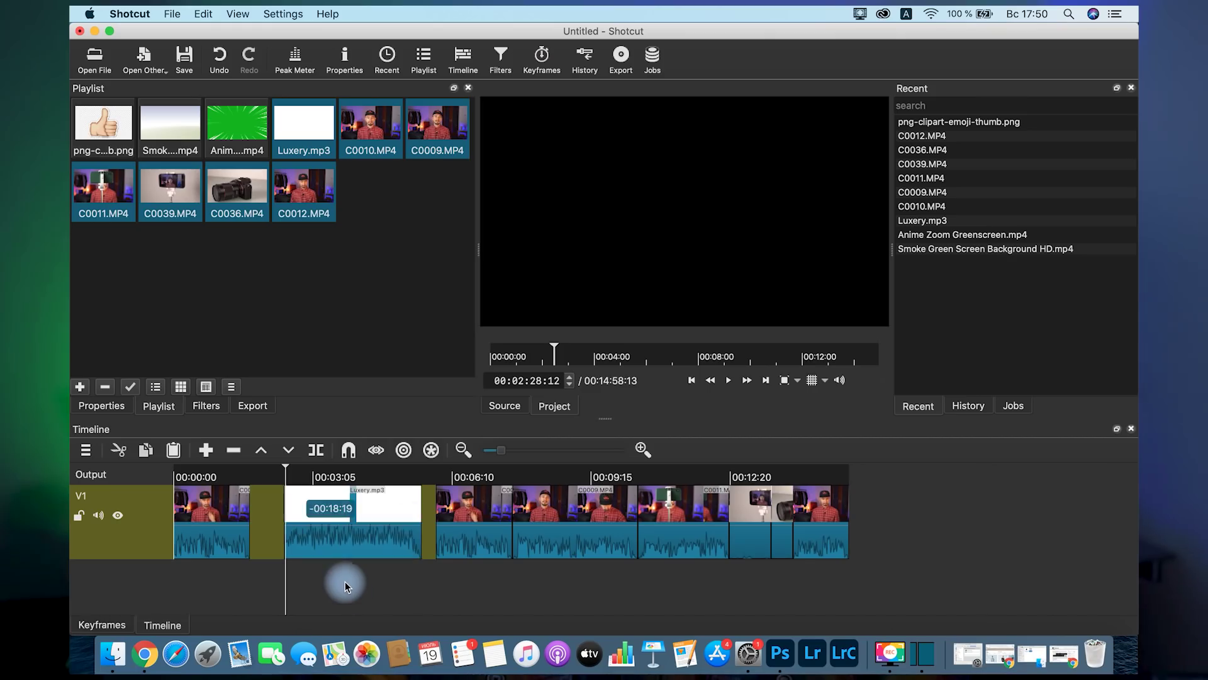
{"action": "left_click", "coordinate": [482, 512]}
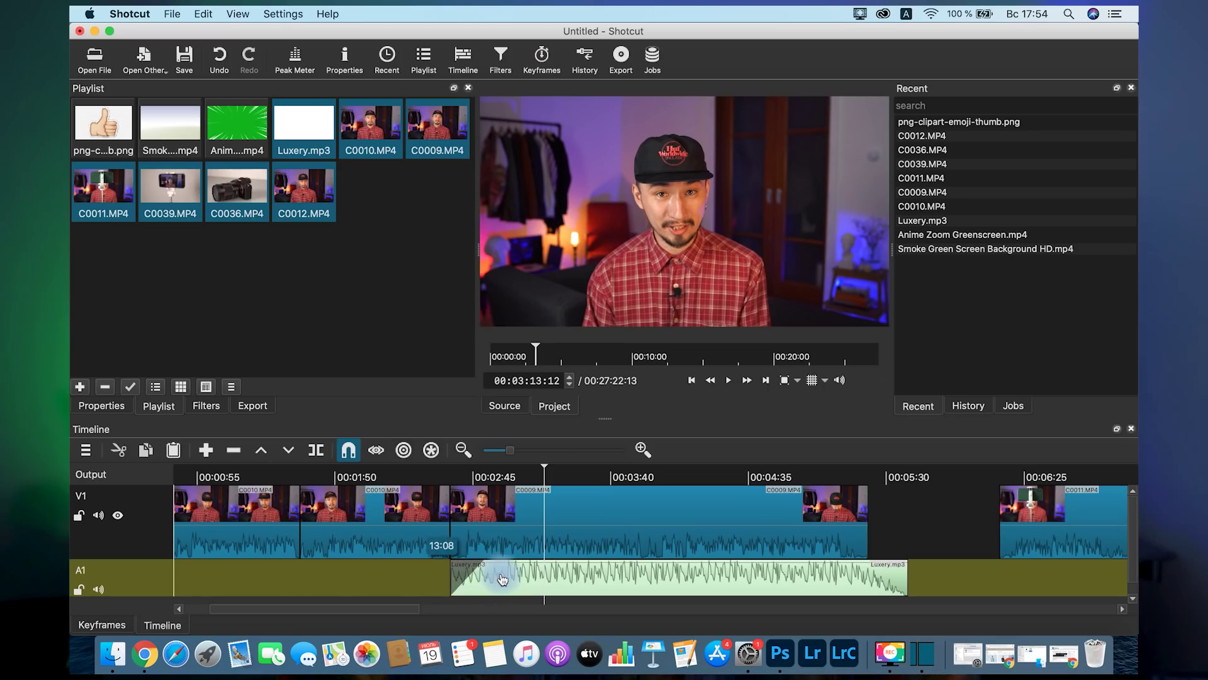
{"action": "left_click_drag", "start_coordinate": [519, 579], "coordinate": [528, 577]}
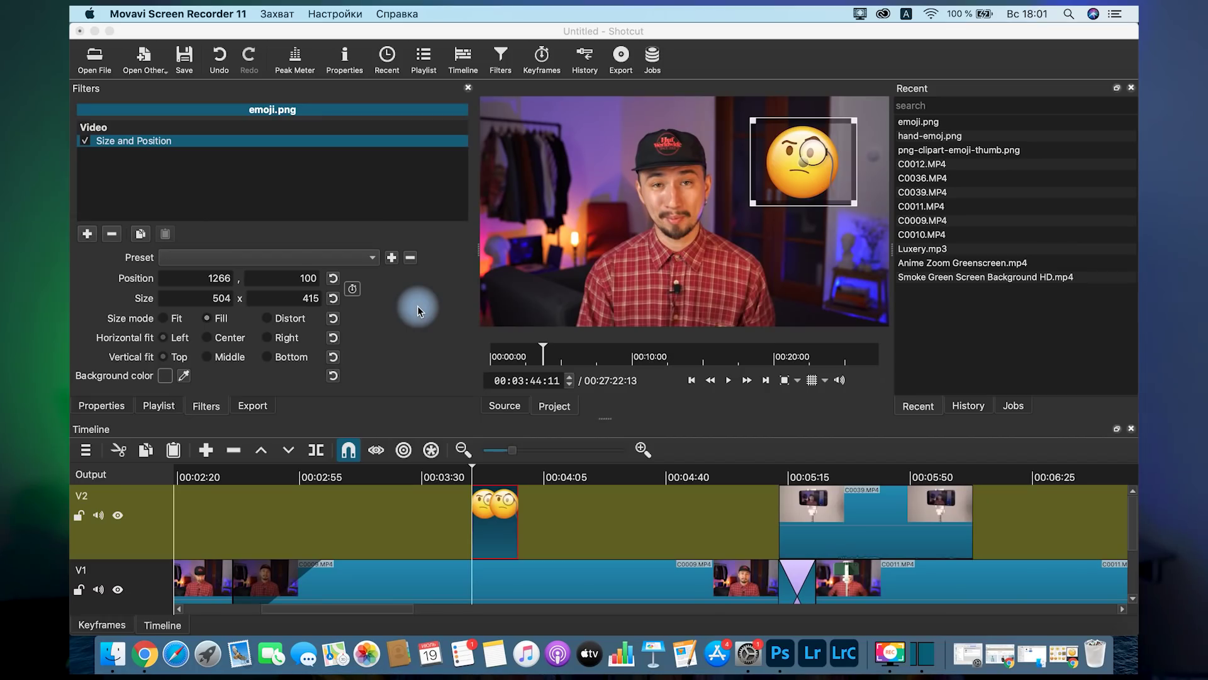
- Enable Position keyframing on the emoji overlay's Size and Position filter
{"action": "left_click", "coordinate": [352, 288]}
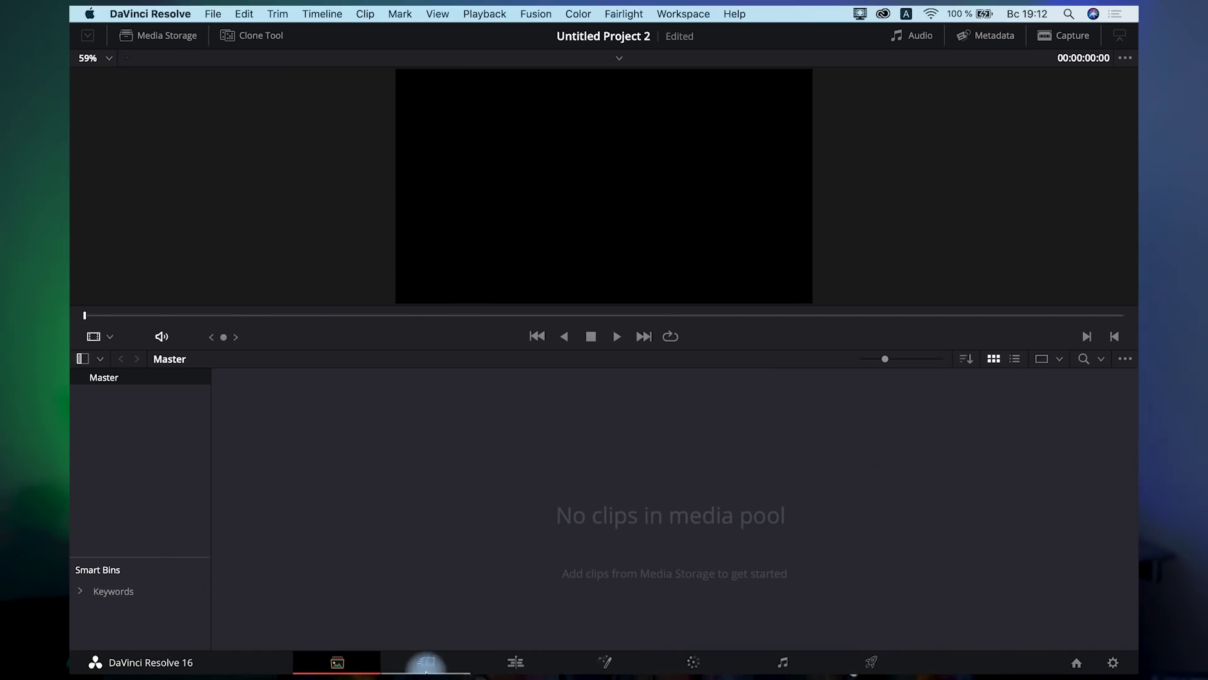
- Visit the Edit and Fusion pages, then scrub through C0012.MP4 on the Edit timeline
{"action": "left_click", "coordinate": [525, 663]}
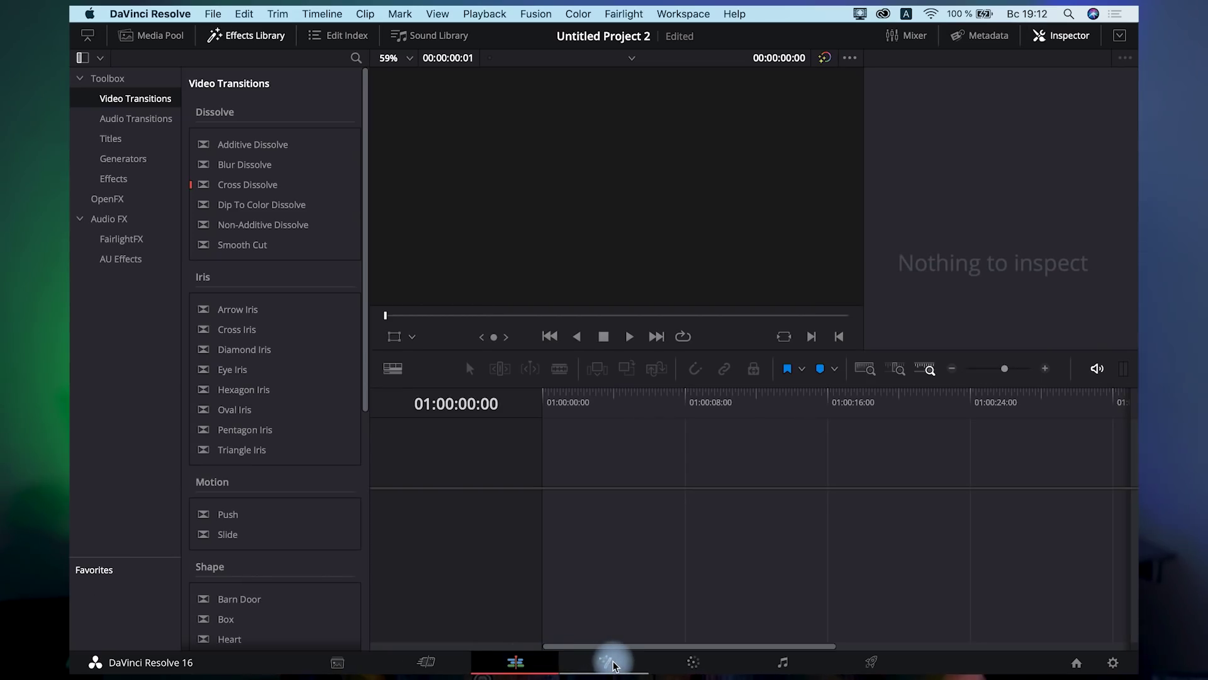
{"action": "left_click", "coordinate": [685, 665]}
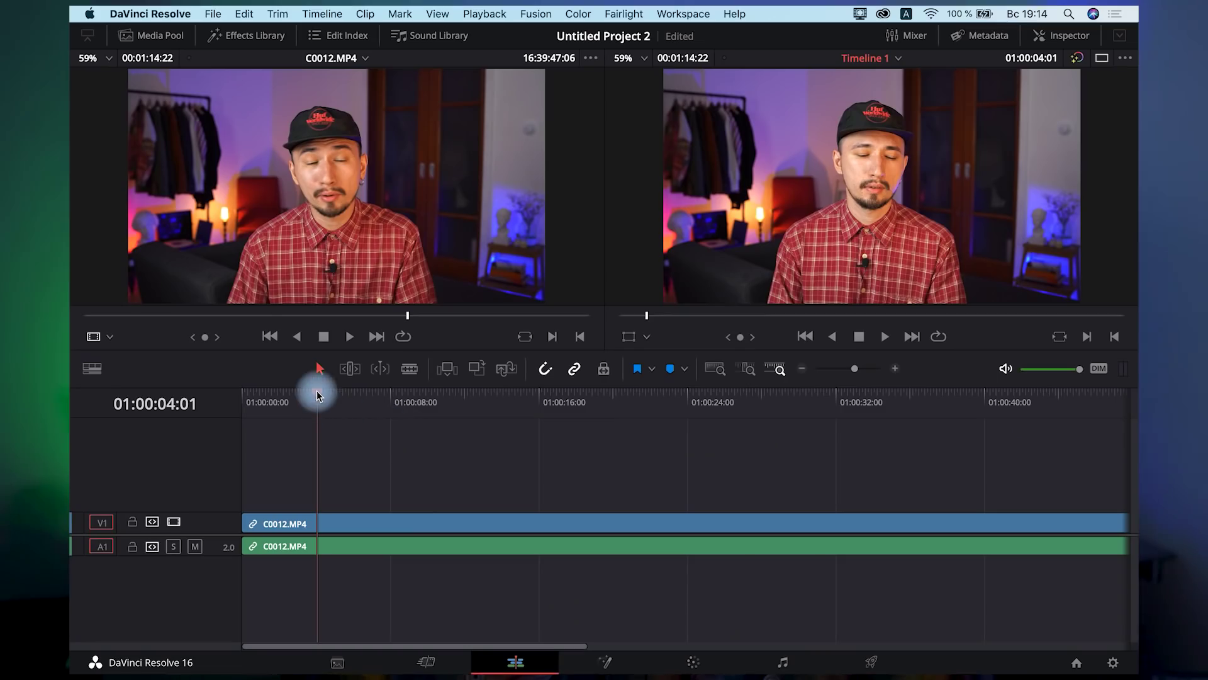
{"action": "left_click", "coordinate": [317, 392]}
{"action": "left_click_drag", "start_coordinate": [336, 395], "coordinate": [338, 396]}
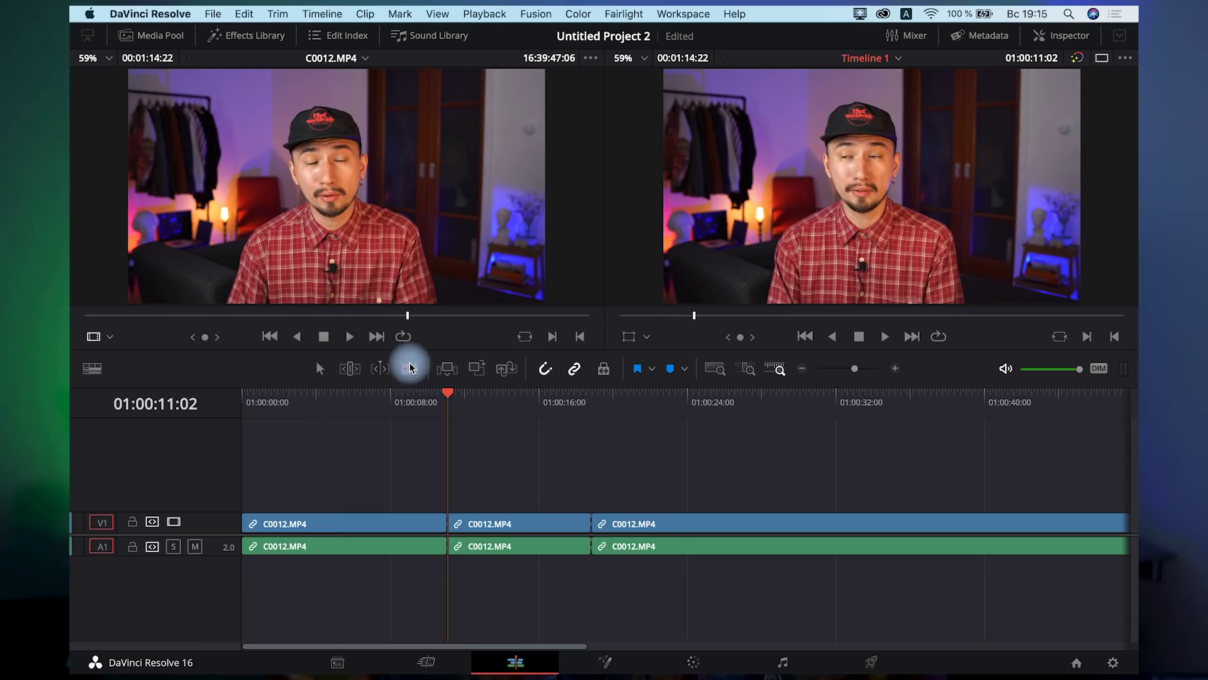
- Split the C0012.MP4 clip with the Blade tool, then return to Selection mode
{"action": "left_click", "coordinate": [410, 368]}
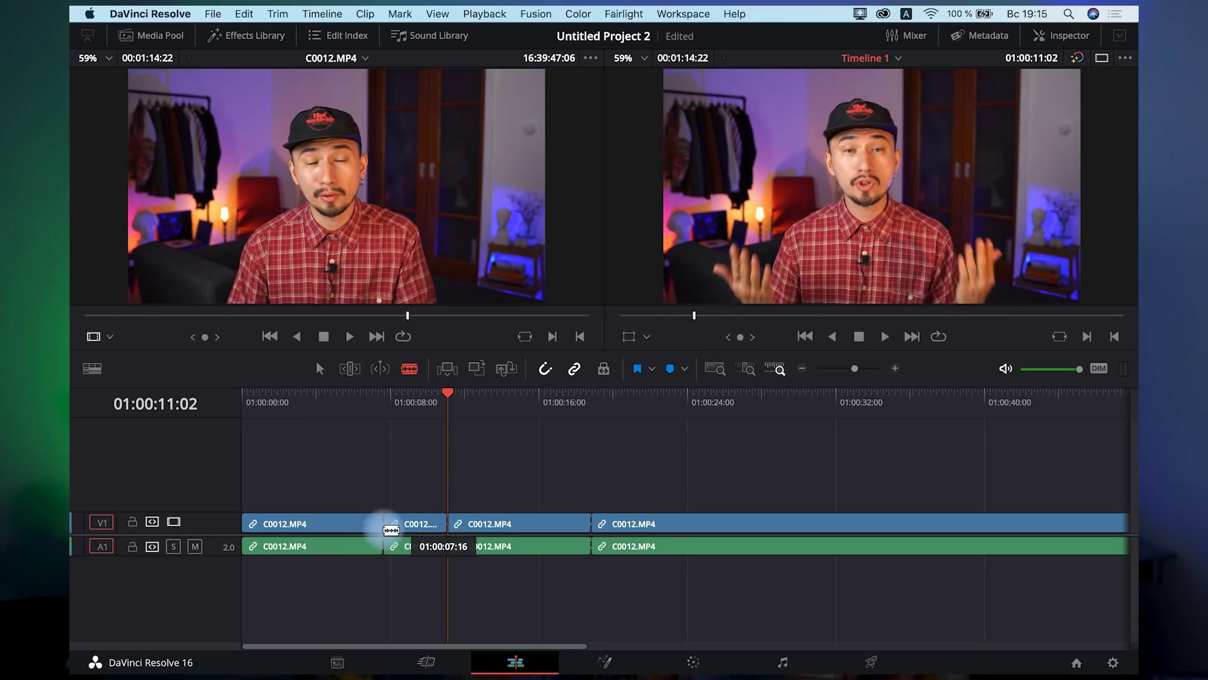
{"action": "left_click", "coordinate": [383, 529]}
{"action": "left_click", "coordinate": [320, 368]}
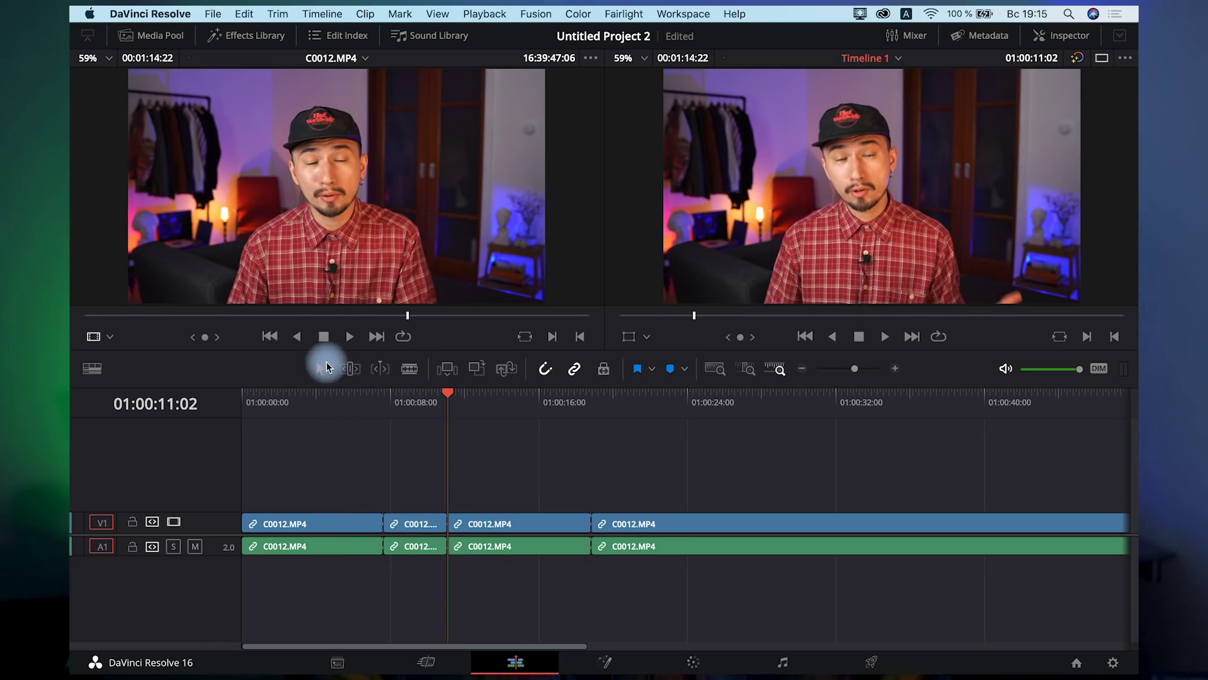
- Browse the Effects Library categories and move the playhead back to about 01:00:04:16
{"action": "left_click", "coordinate": [246, 35]}
{"action": "left_click", "coordinate": [346, 84]}
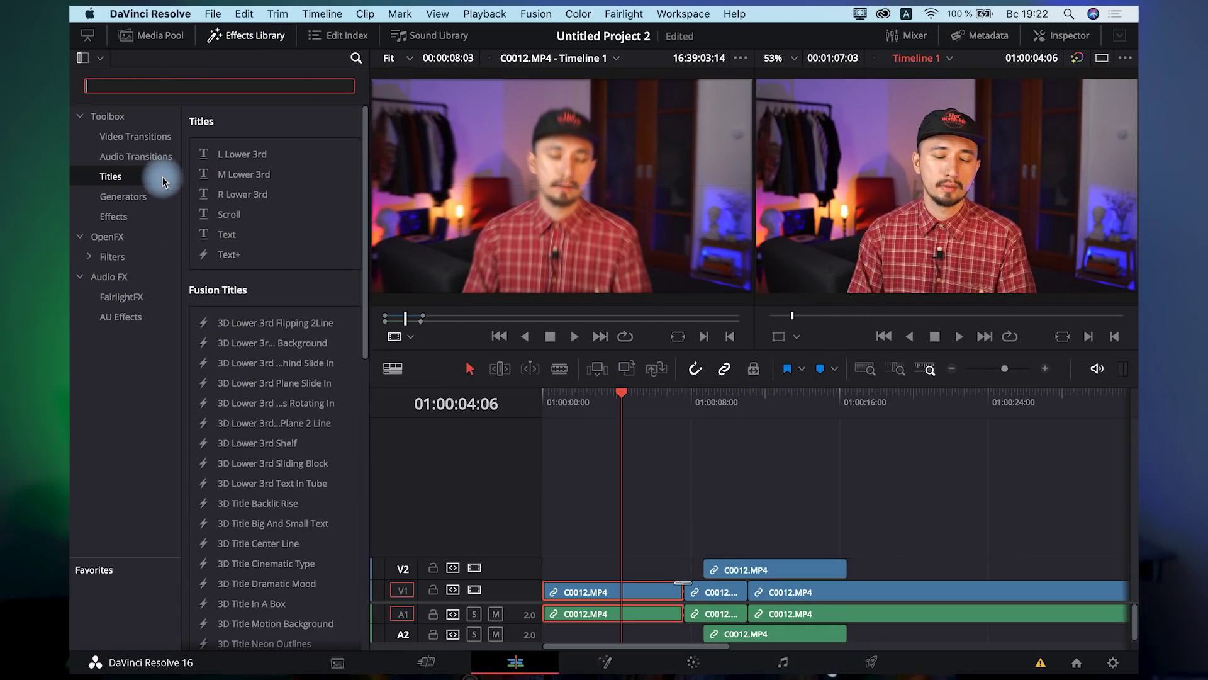
{"action": "left_click", "coordinate": [111, 236]}
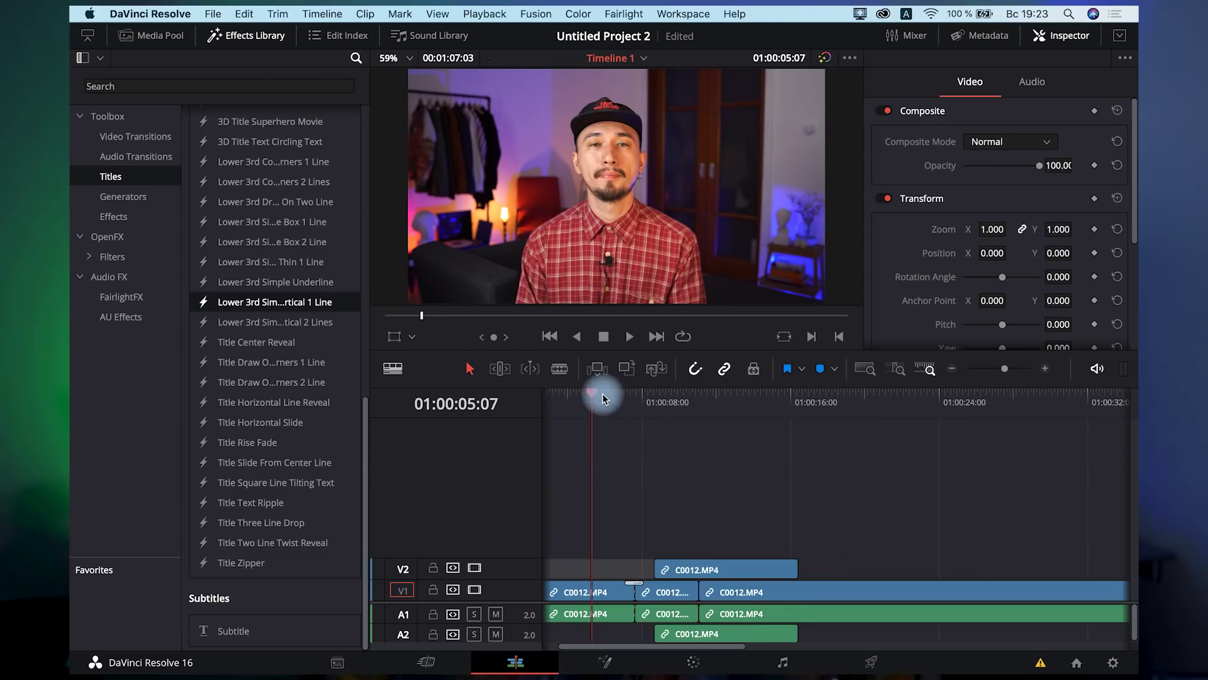
{"action": "left_click", "coordinate": [580, 394]}
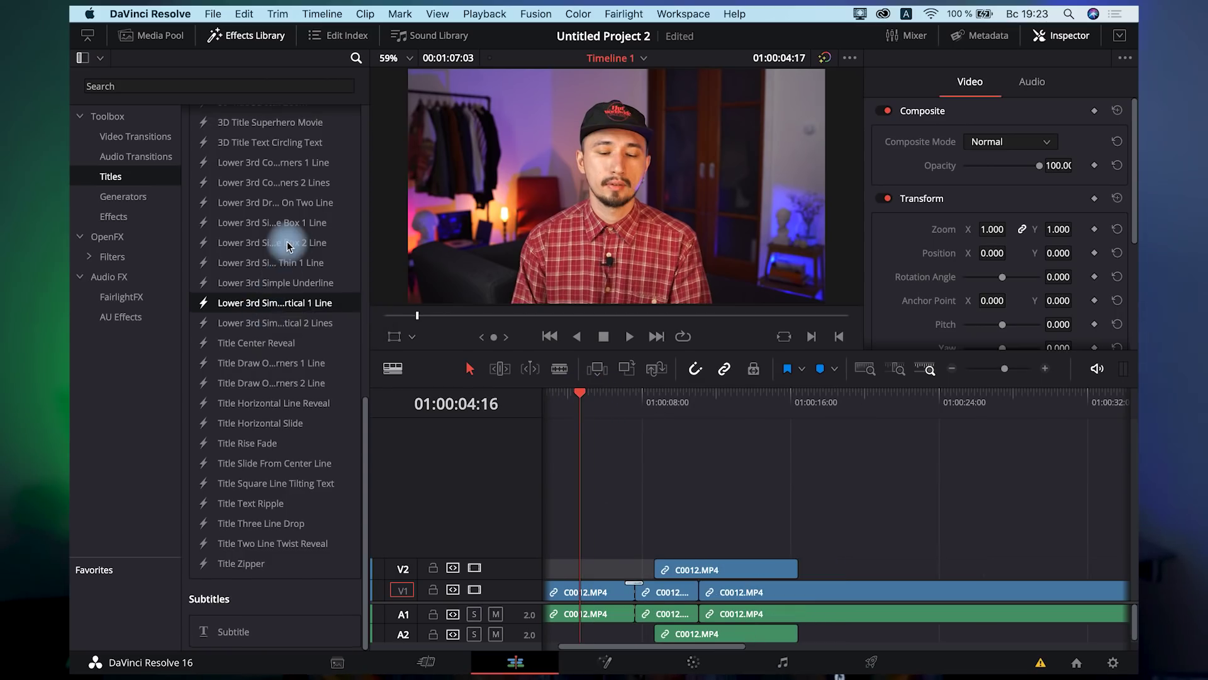
{"action": "scroll", "coordinate": [287, 240], "scroll_direction": "up", "scroll_amount": 10}
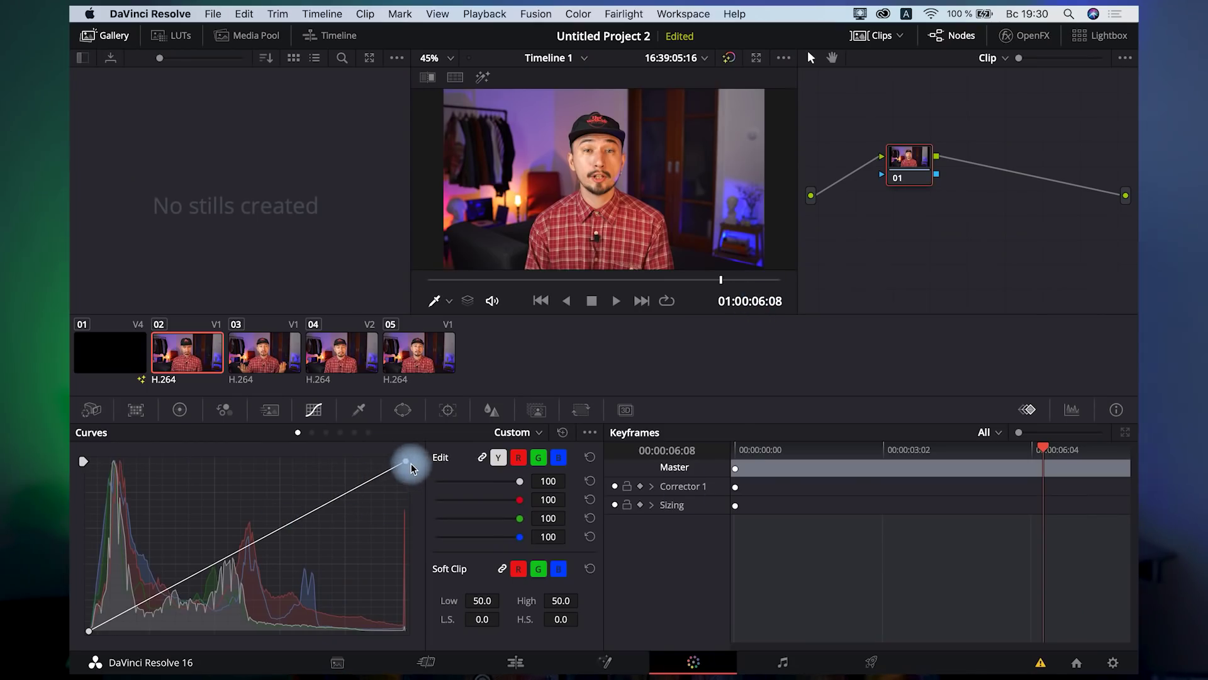
- Pull down the highlights on the Custom curve and shift the Lift colour wheel
{"action": "left_click_drag", "start_coordinate": [404, 465], "coordinate": [406, 474]}
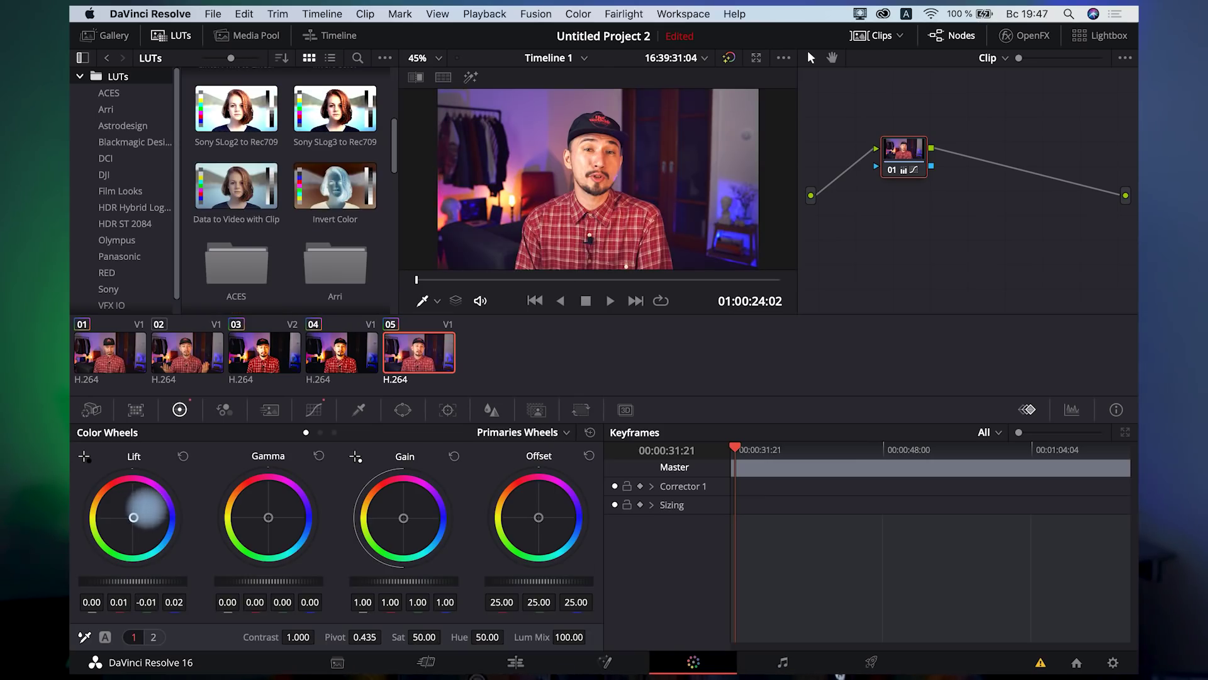
{"action": "left_click_drag", "start_coordinate": [165, 512], "coordinate": [110, 534]}
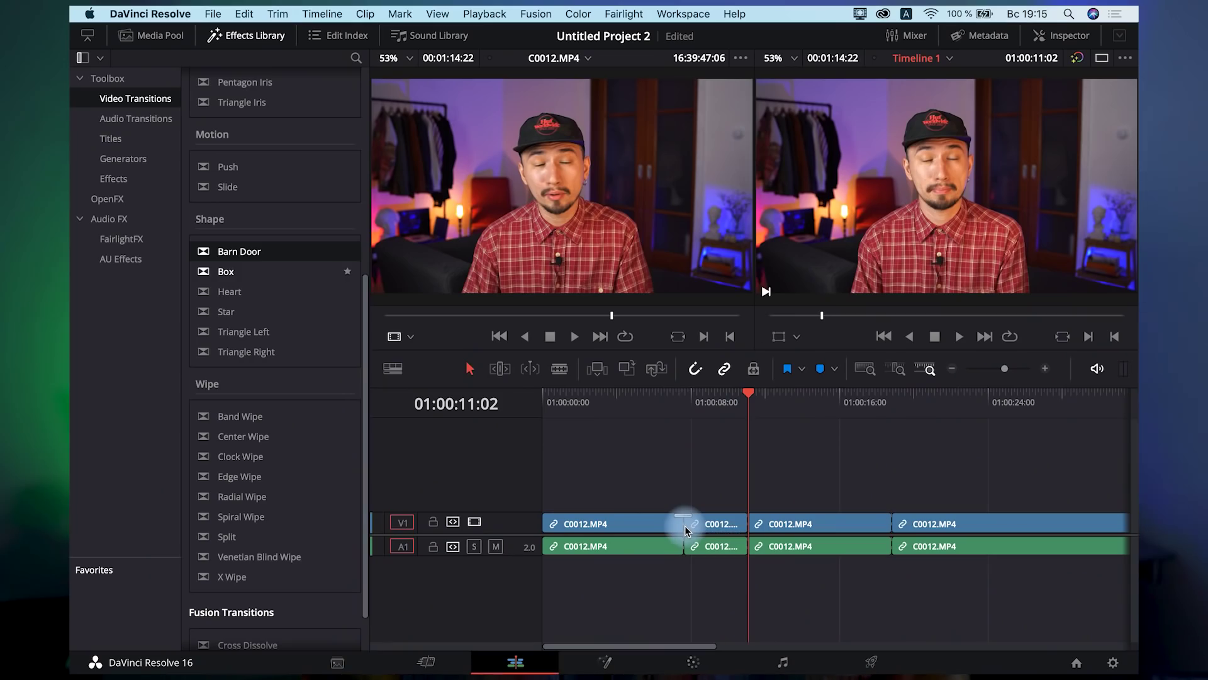
- Play back from about 01:00:07, then browse Audio Transitions, Generators and Effects in the library
{"action": "left_click", "coordinate": [674, 392]}
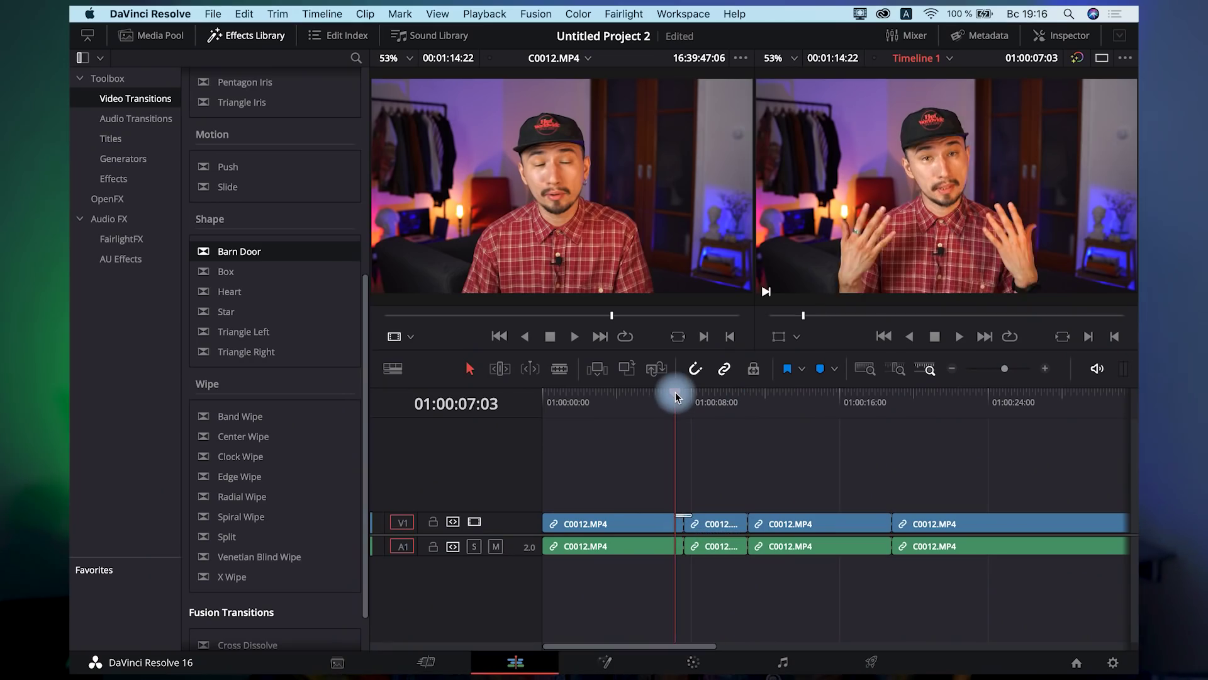
{"action": "key", "text": "space"}
{"action": "key", "text": "space"}
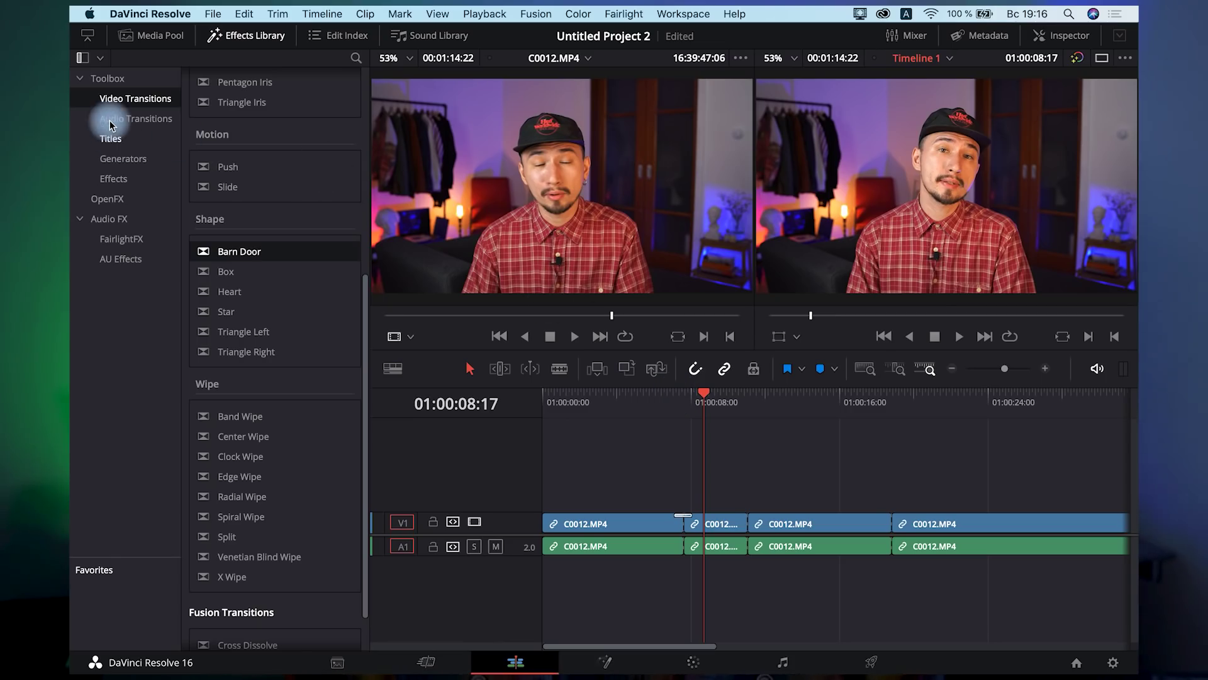
{"action": "left_click", "coordinate": [130, 118]}
{"action": "left_click", "coordinate": [127, 157]}
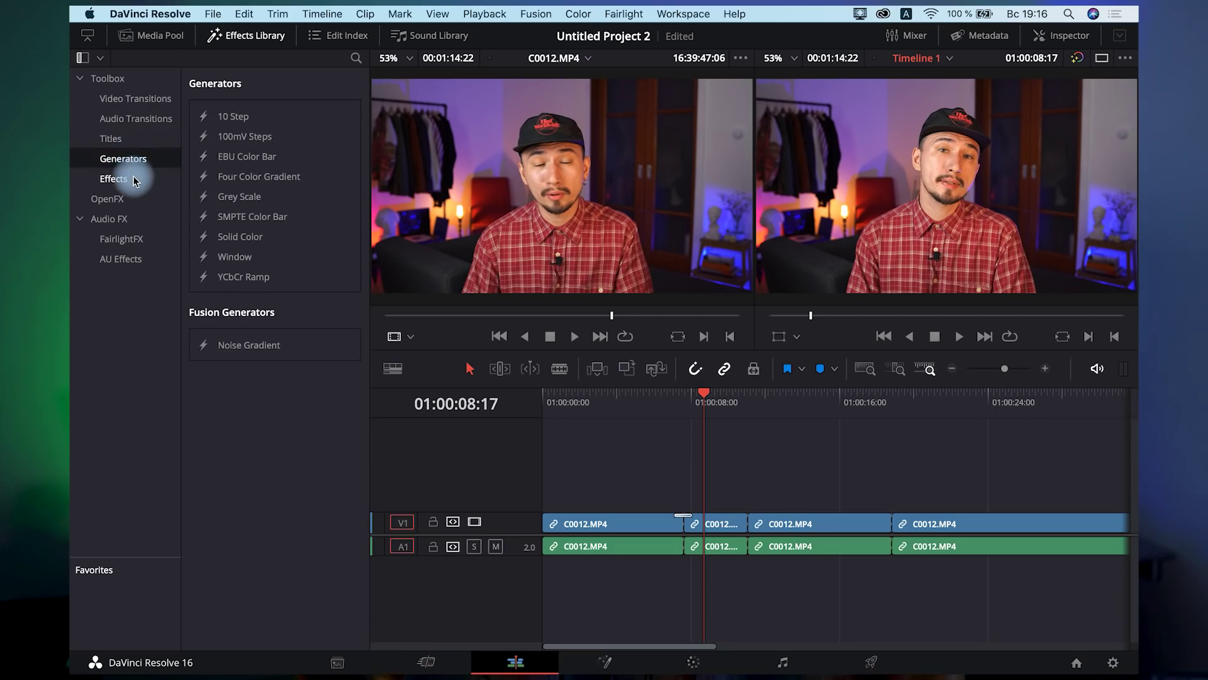
{"action": "left_click", "coordinate": [125, 178]}
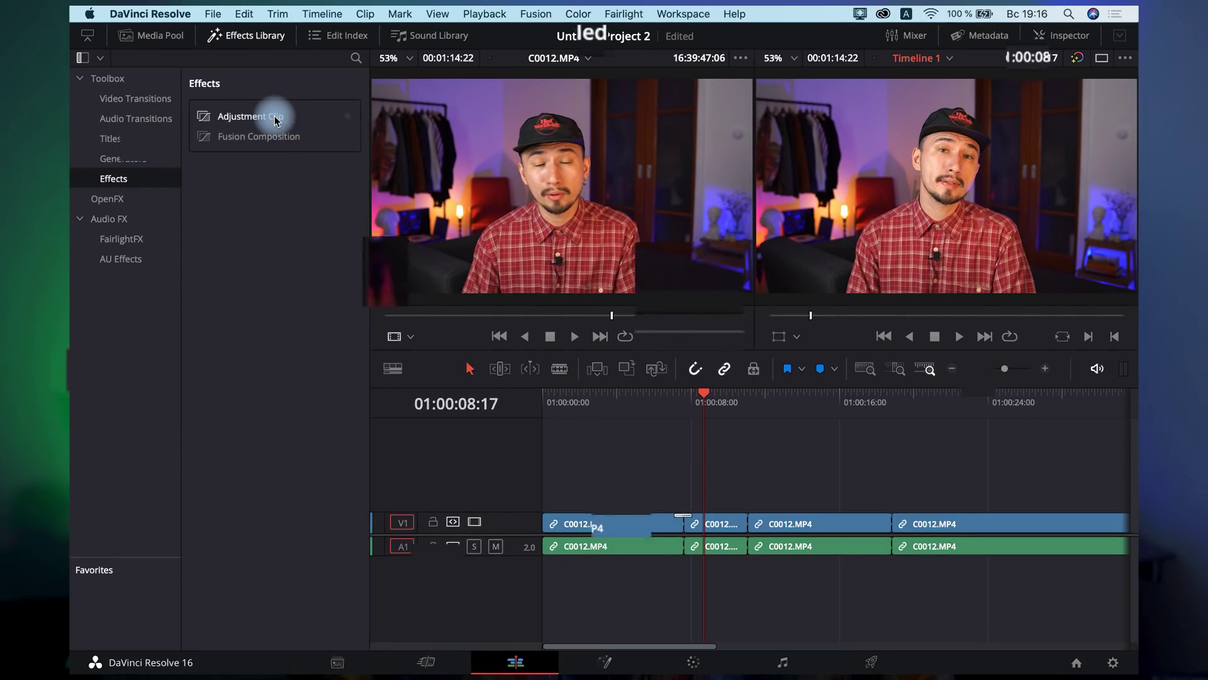